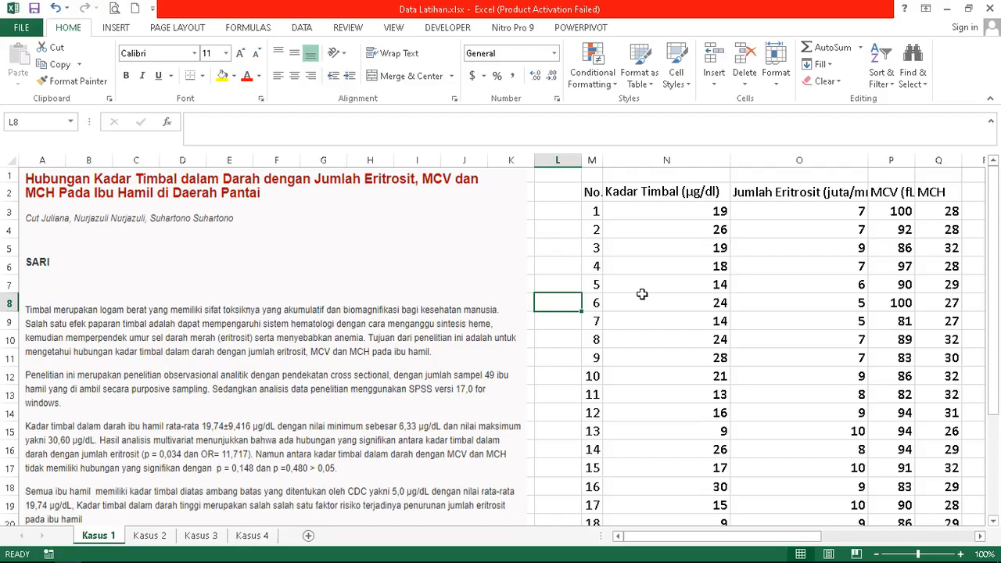
- Calculate the correlation between Kadar Timbal (N3:N22) and Jumlah Eritrosit (O3:O22) in cell N23 with the CORREL function
left_click(641, 294)
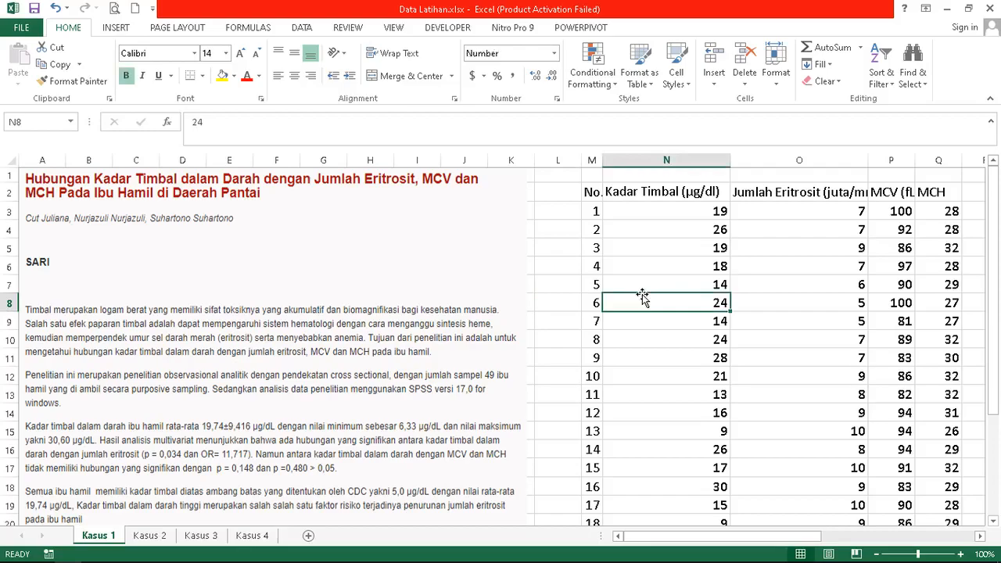
key("ctrl+Down")
key("Down")
key("Up")
type("=corr")
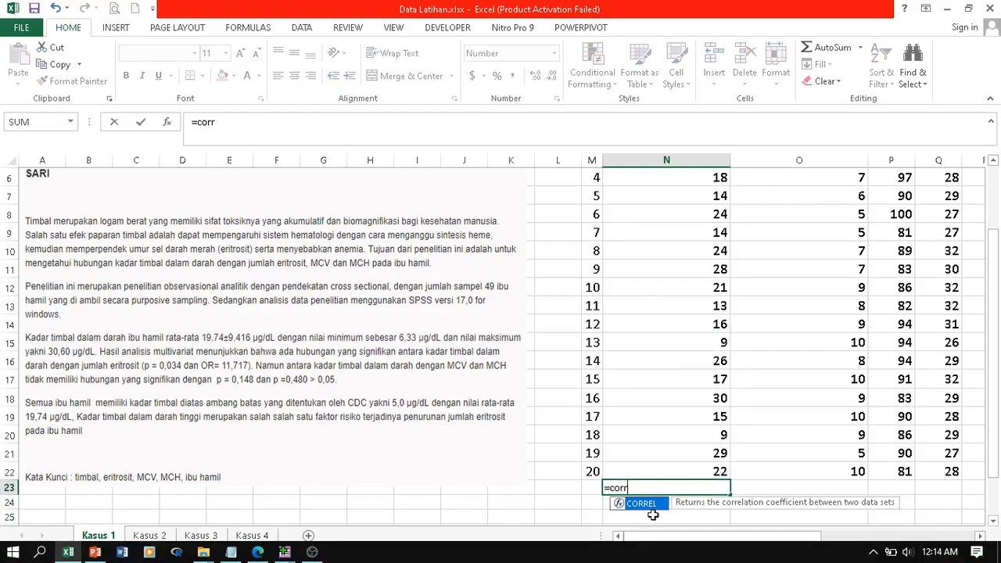
double_click(651, 505)
left_click_drag(701, 470, 704, 471)
type(",")
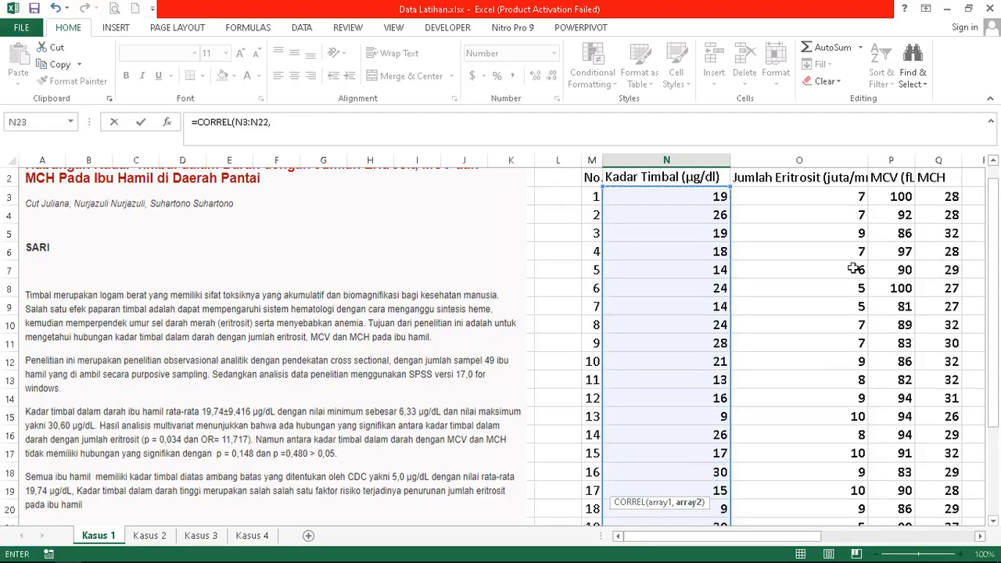
left_click(802, 202)
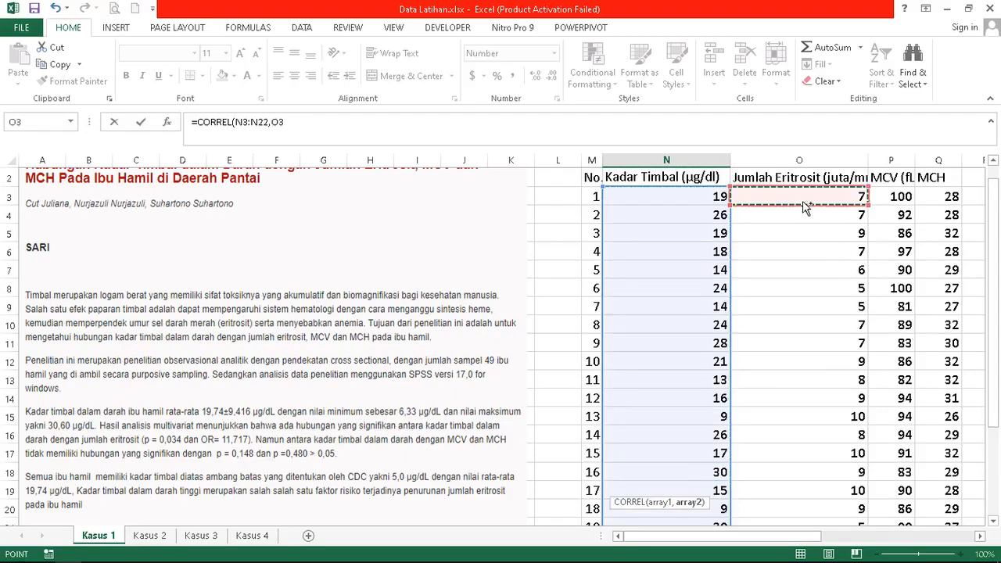
left_click_drag(803, 201, 803, 202)
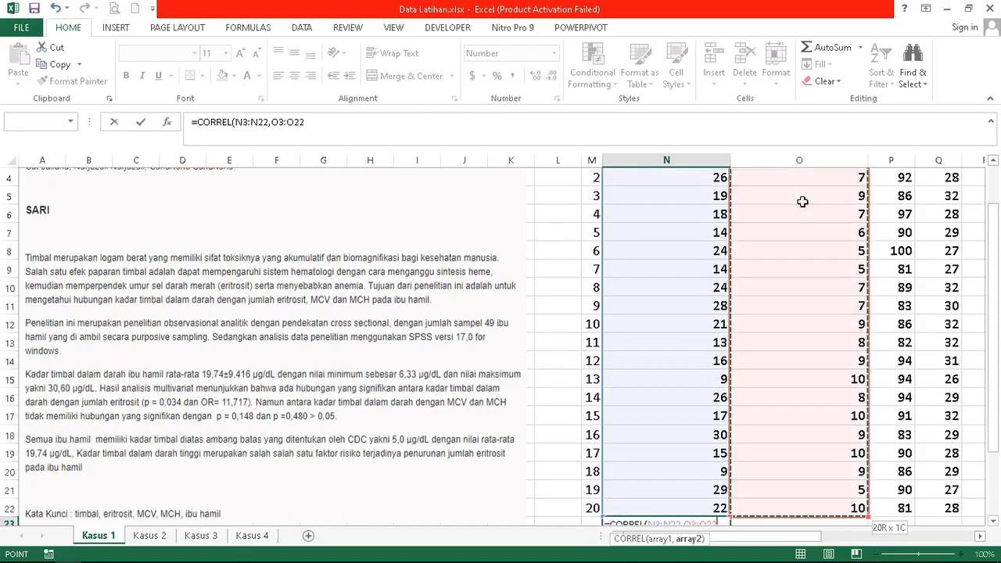
key("Return")
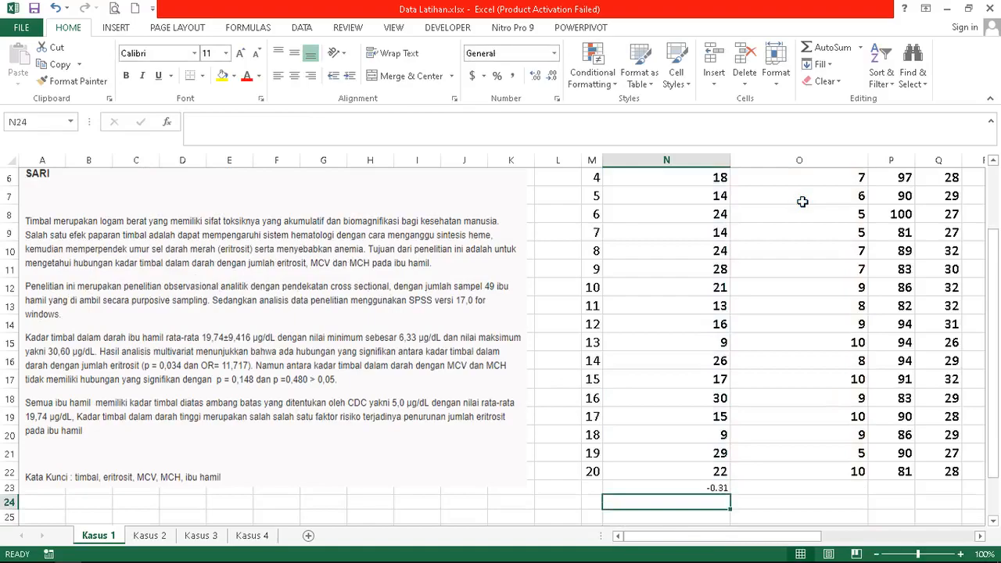
key("Up")
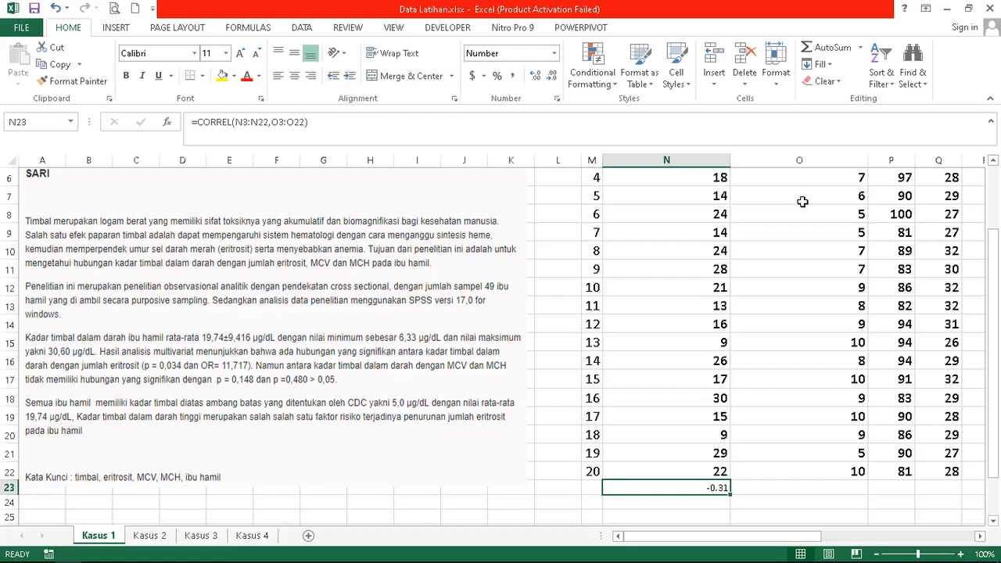
- Copy the Kadar Timbal and Jumlah Eritrosit values in N3:O22, leaving out the header and formula rows
key("ctrl+Up")
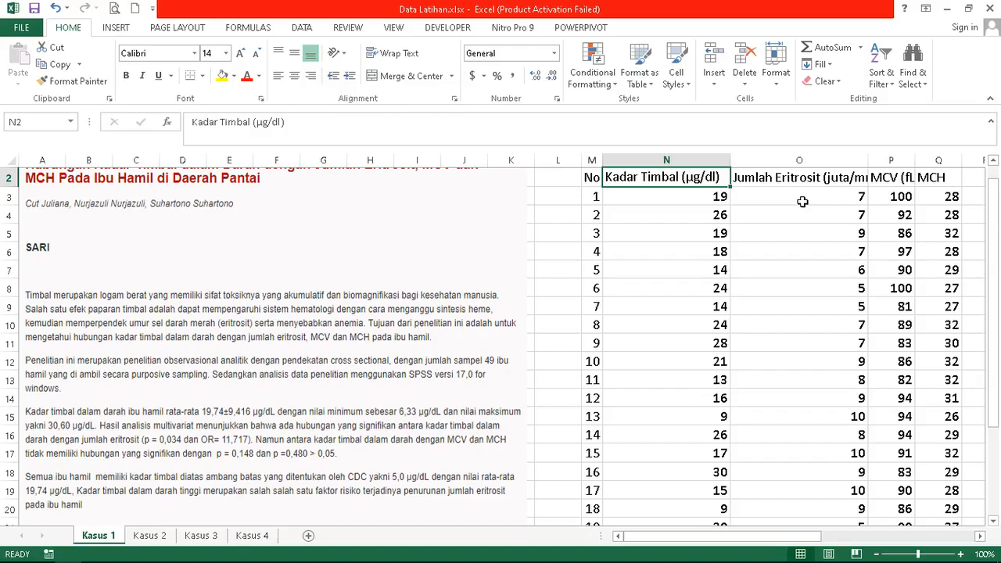
key("ctrl+Down")
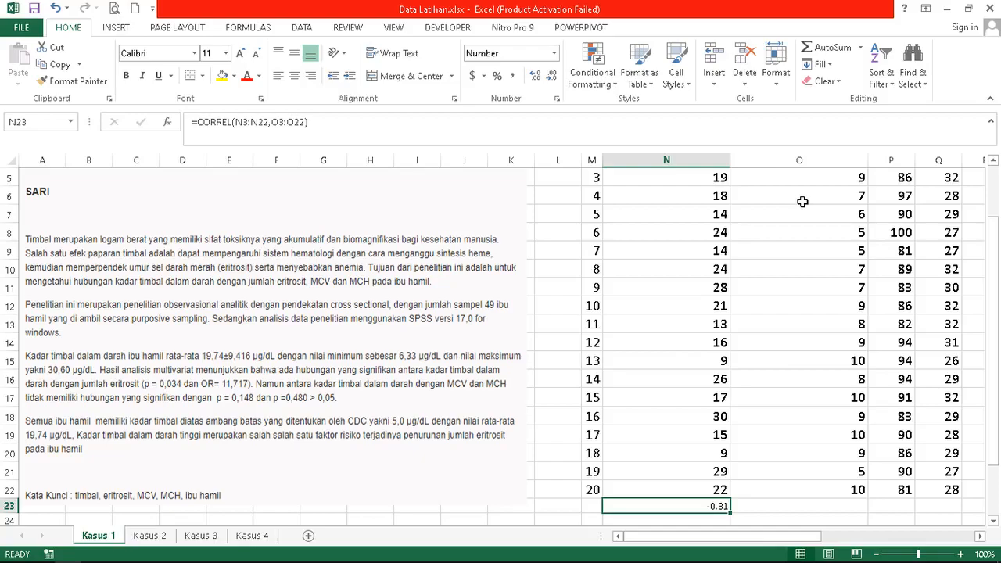
key("ctrl+Up")
key("Down")
key("shift+Right")
key("ctrl+shift+Down")
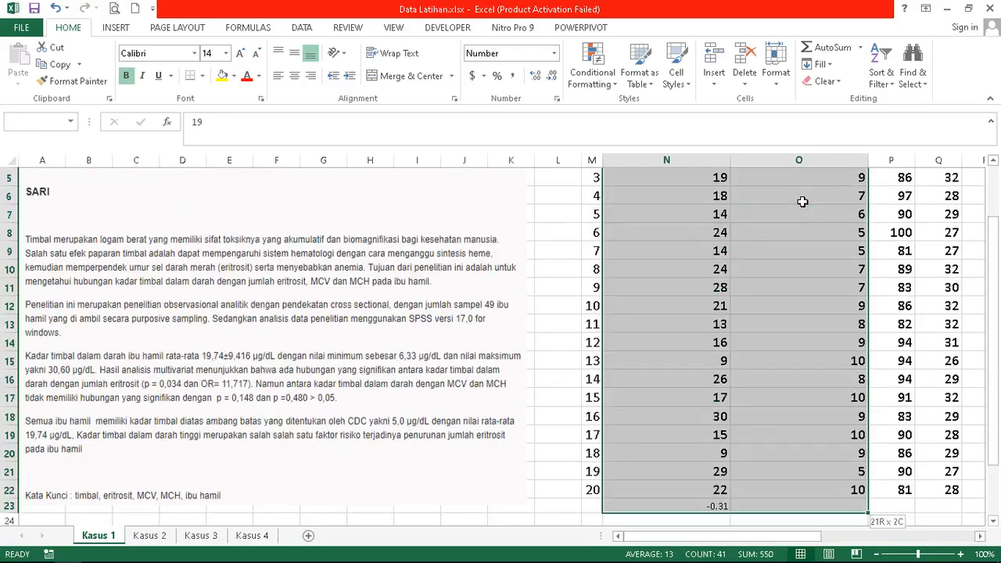
key("shift+Up")
key("ctrl+c")
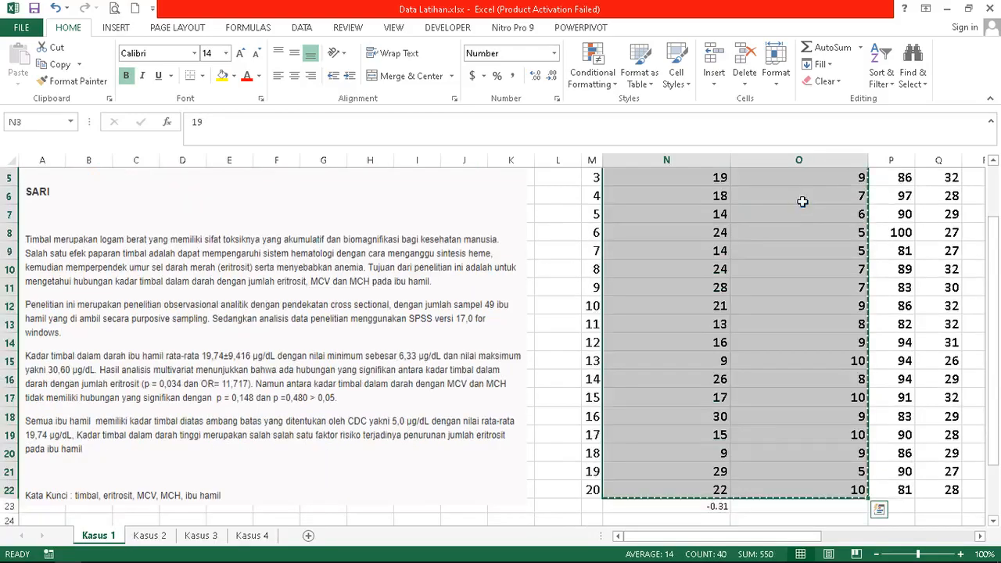
- Switch to the SPSS Data Editor and paste the copied data from the first cell of the empty dataset
key("alt+Tab")
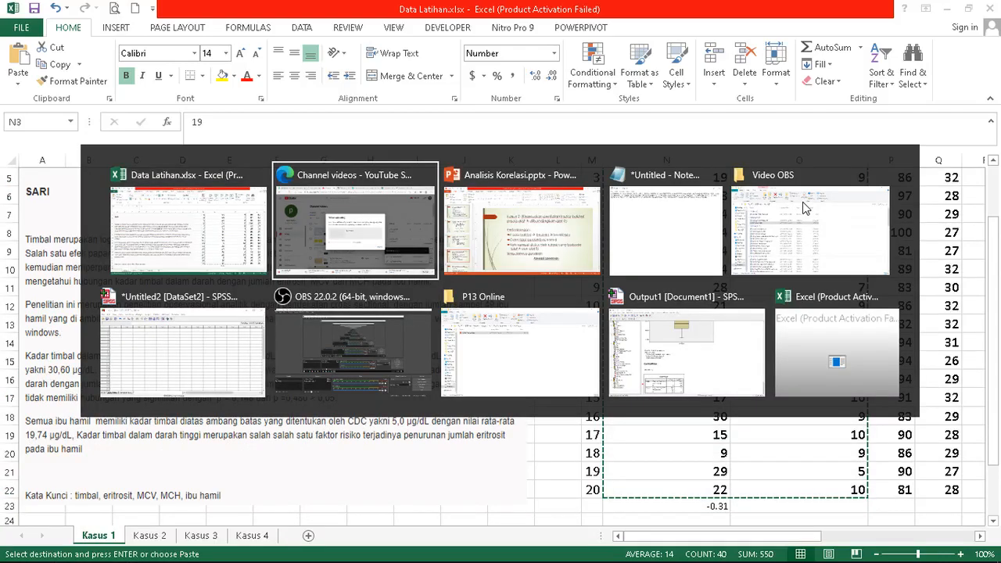
key("alt+Tab")
key("alt+Tab")
key("alt+Tab")
key("alt+Tab")
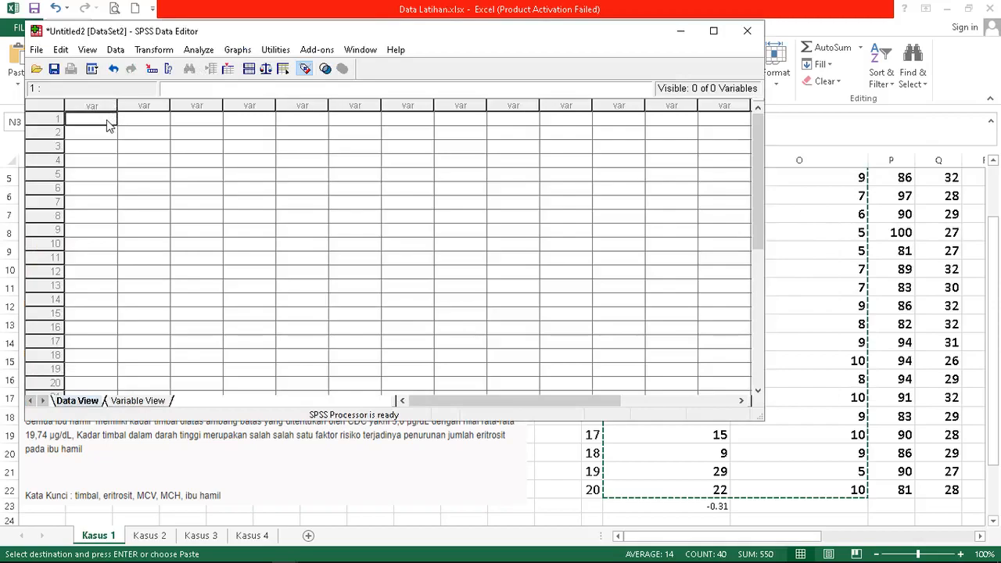
key("ctrl+v")
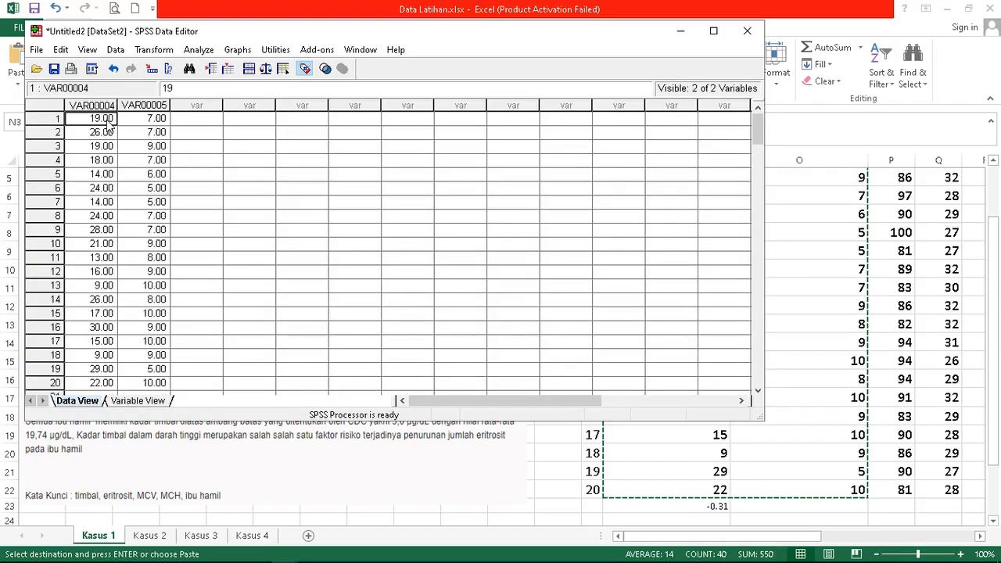
- Name the two pasted variables timbal and eritrosit, and return to the data sheet
left_click(141, 401)
left_click(104, 110)
type("timbal")
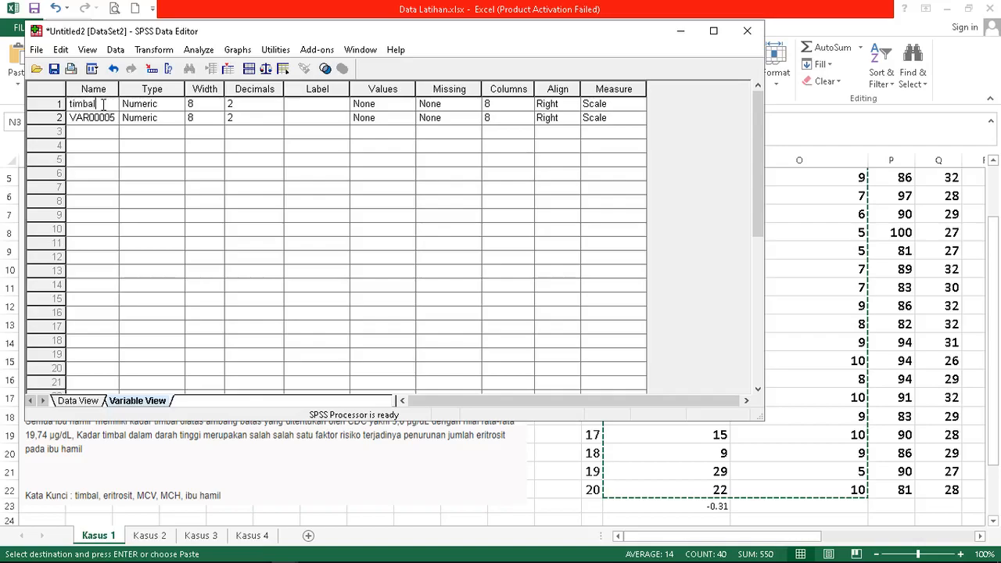
key("Return")
type("eritrosit")
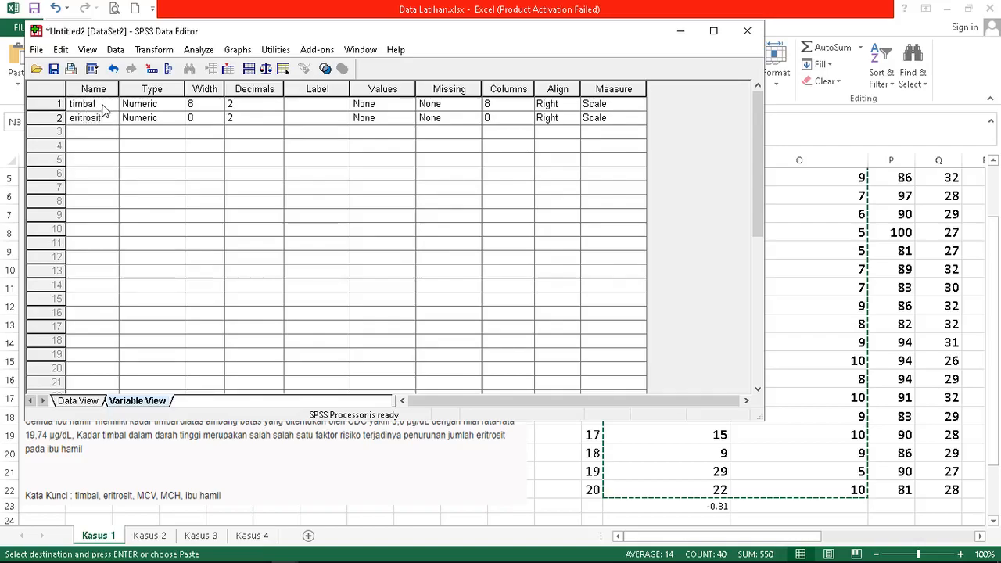
key("Tab")
left_click(78, 400)
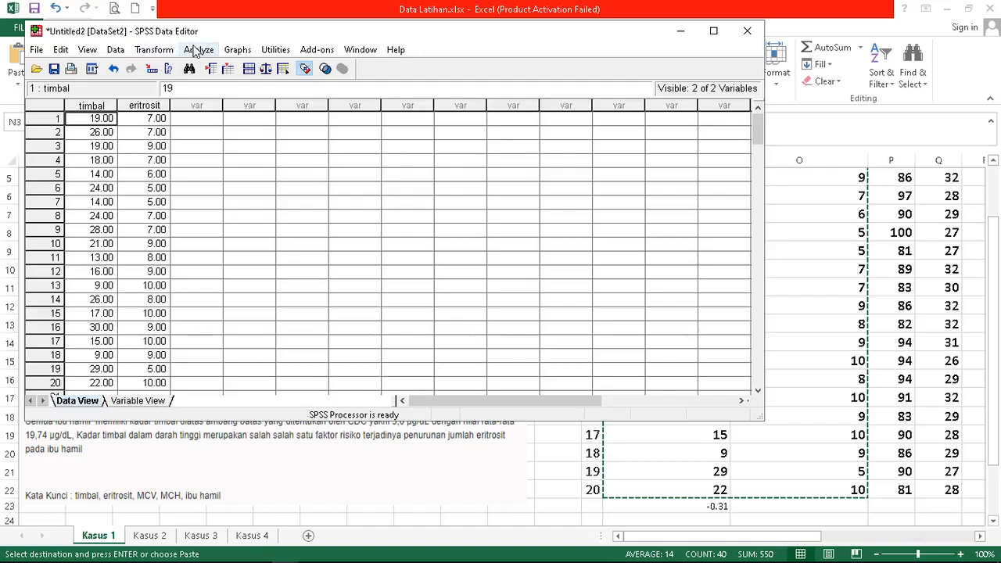
- Run a two-tailed Pearson bivariate correlation on timbal and eritrosit, and select the newest Correlations table in the output
left_click(197, 51)
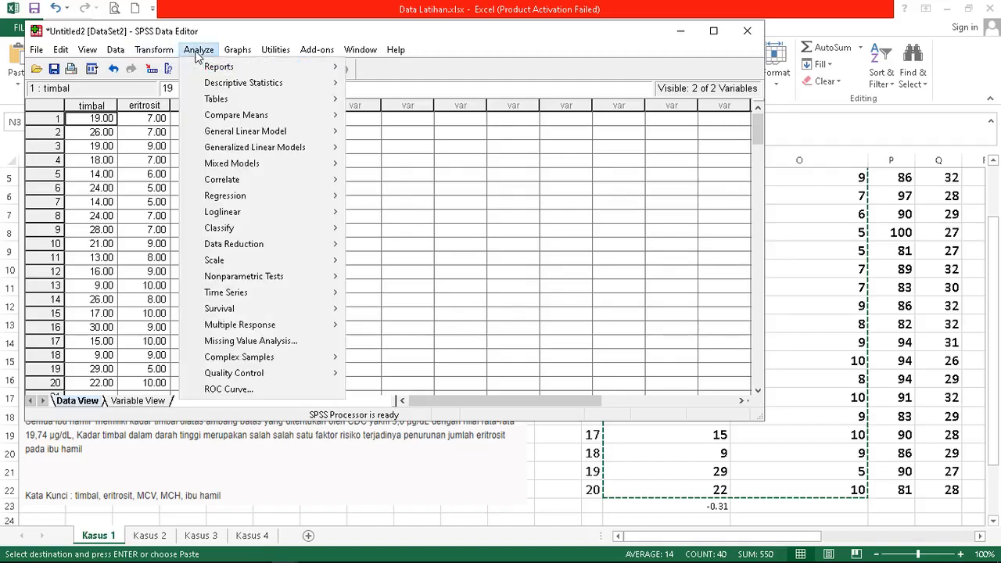
mouse_move(305, 181)
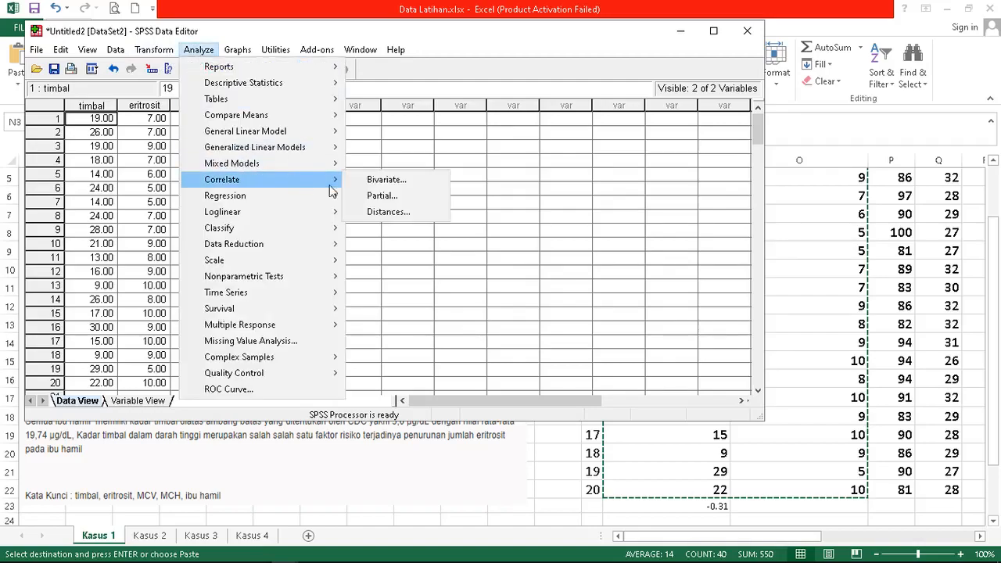
left_click(380, 182)
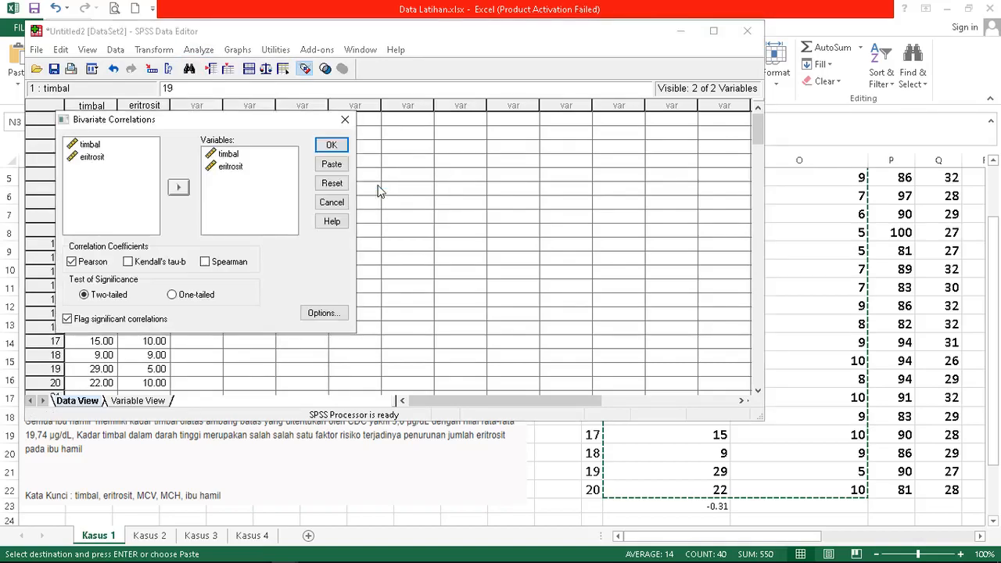
left_click(230, 166)
left_click(228, 154, "shift")
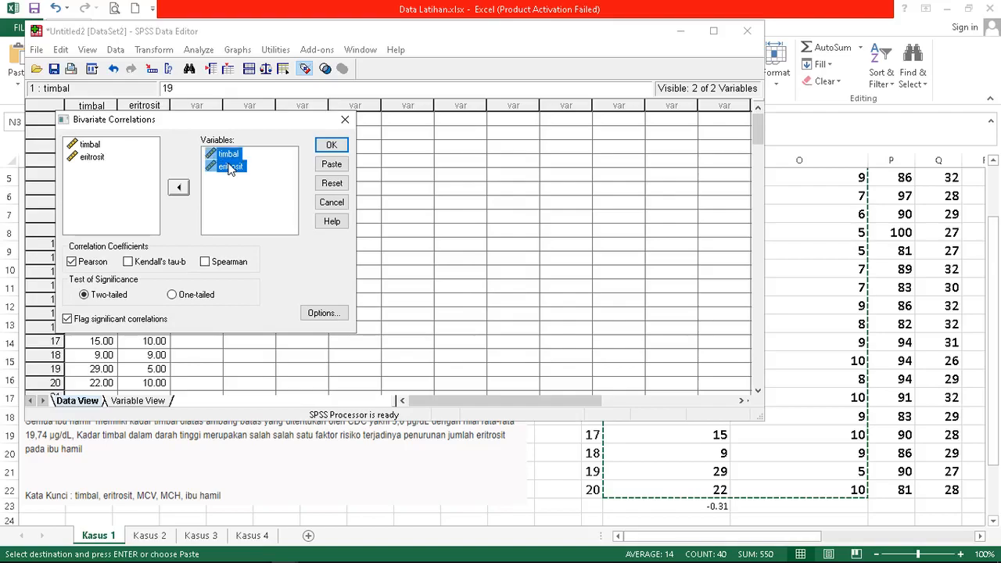
left_click(179, 188)
left_click(97, 159, "shift")
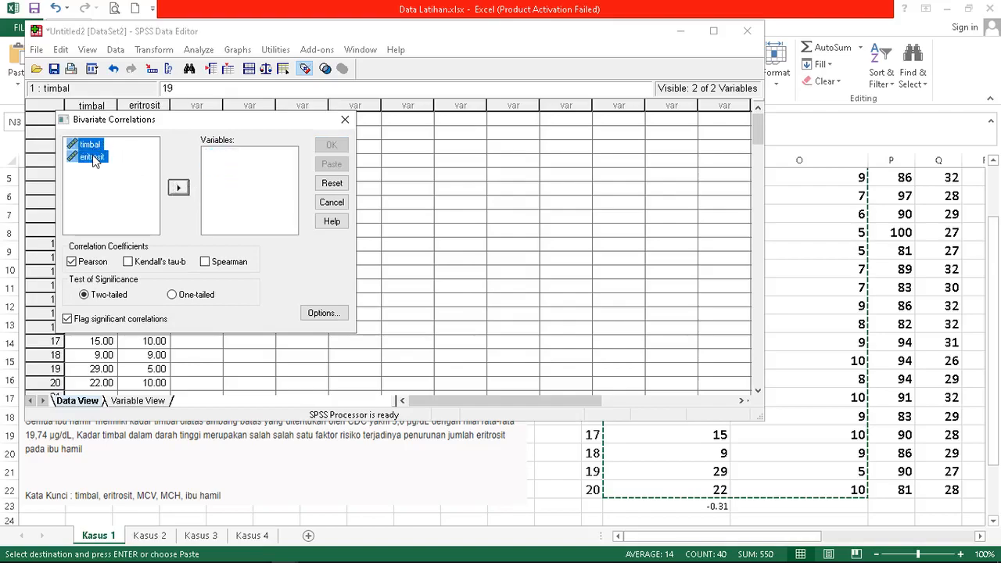
left_click(179, 188)
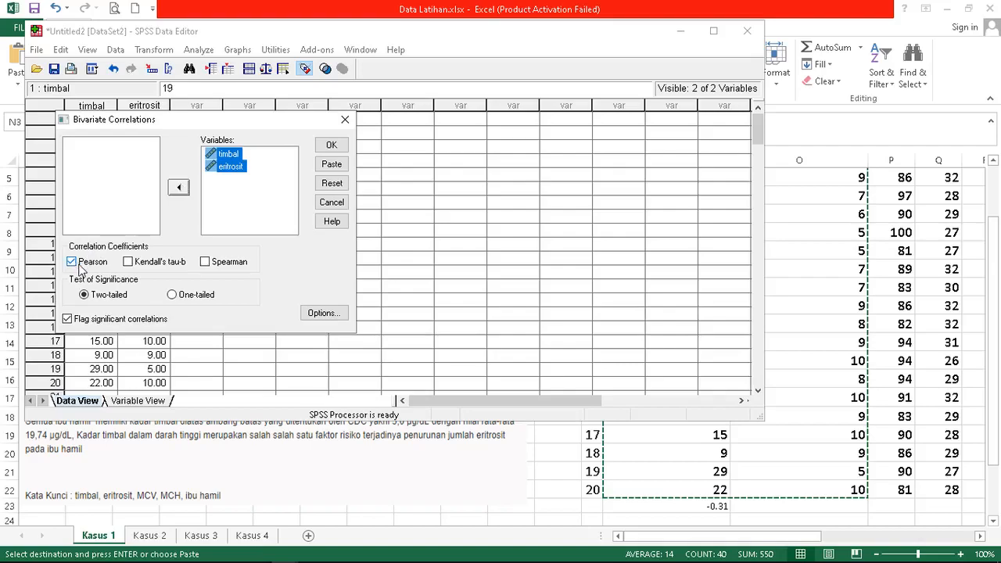
left_click(331, 148)
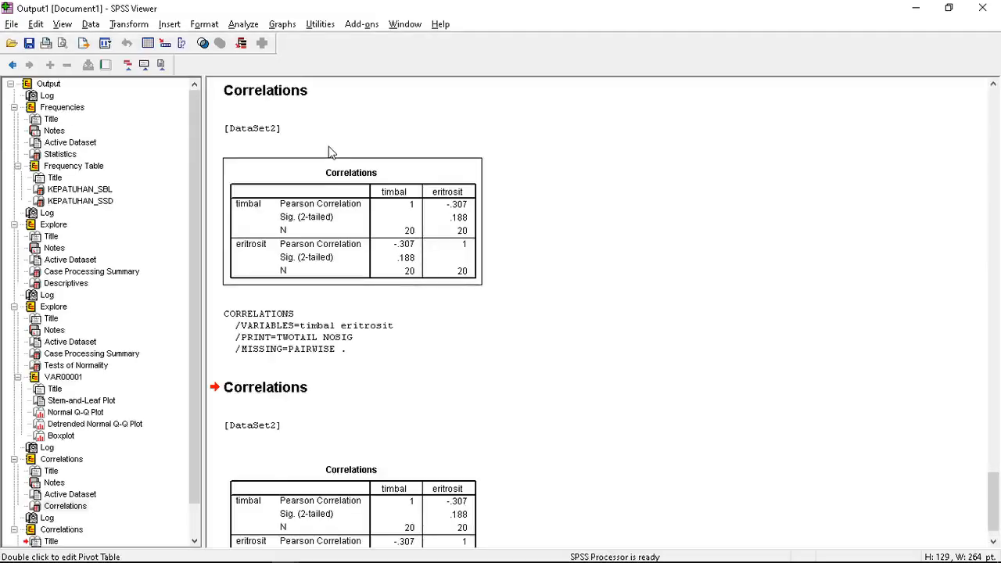
left_click(372, 495)
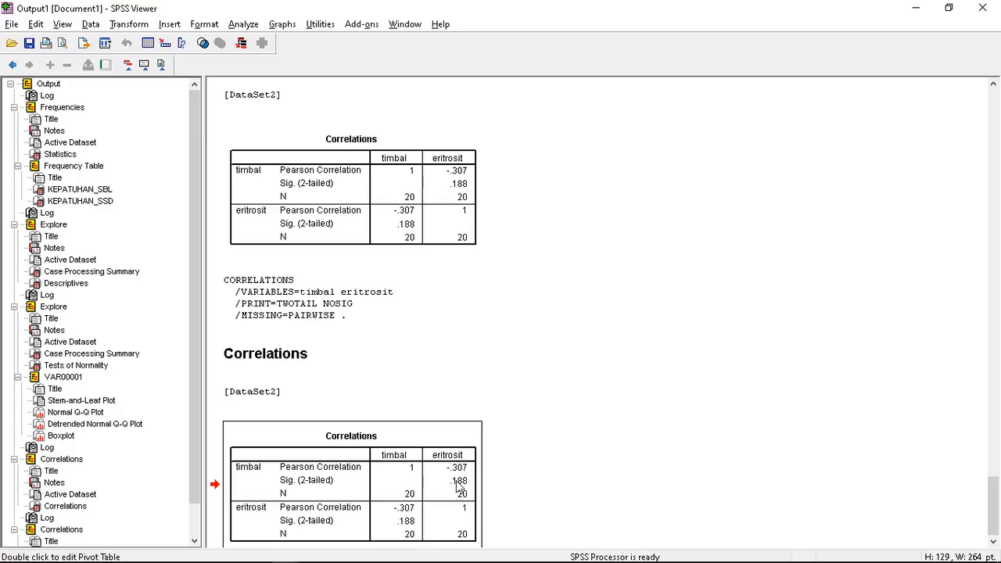
- Switch back to the Data Latihan.xlsx workbook in Excel and open the Kasus 2 sheet at the Alat B data
key("alt+Tab")
key("alt+Tab")
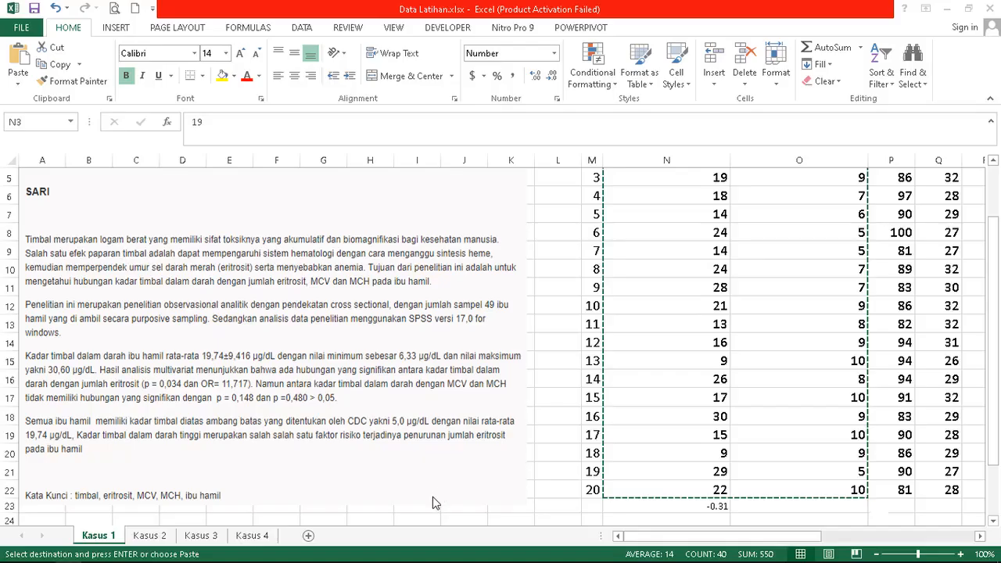
left_click(165, 539)
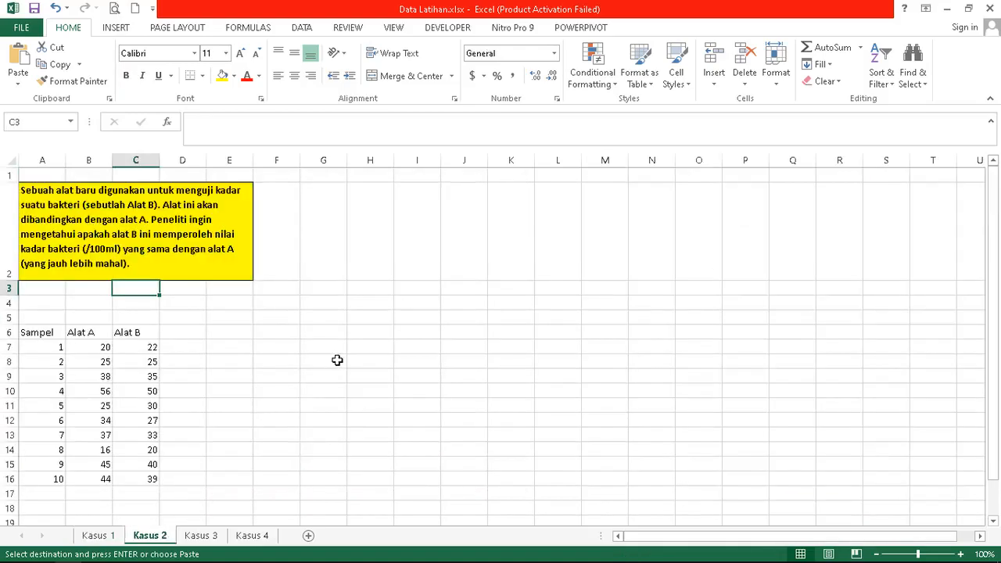
left_click(142, 350)
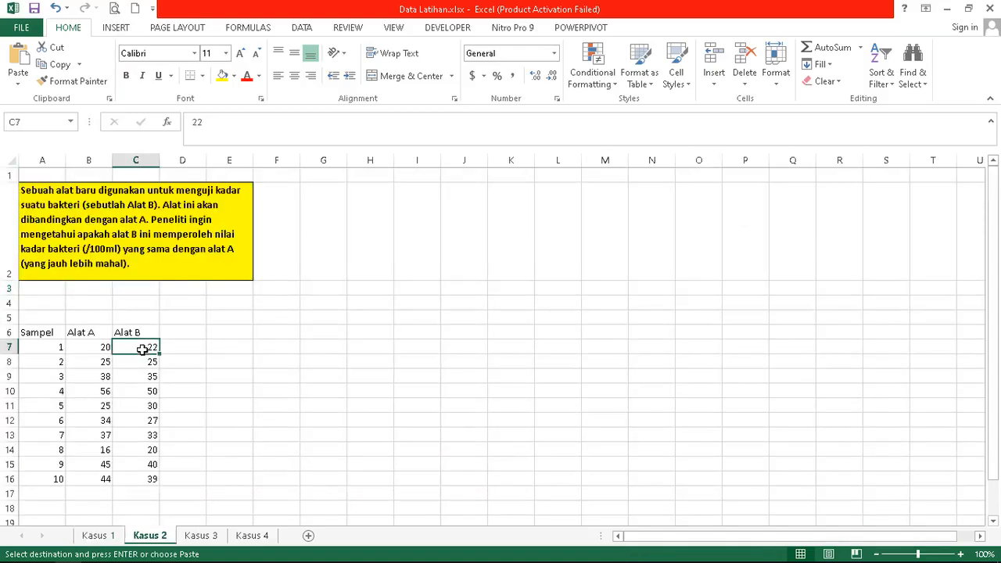
- Review the Kasus 2 slide in the PowerPoint presentation for the considerations and correlation method, and return to Excel
key("alt+Tab")
key("Tab")
key("Tab")
key("Tab")
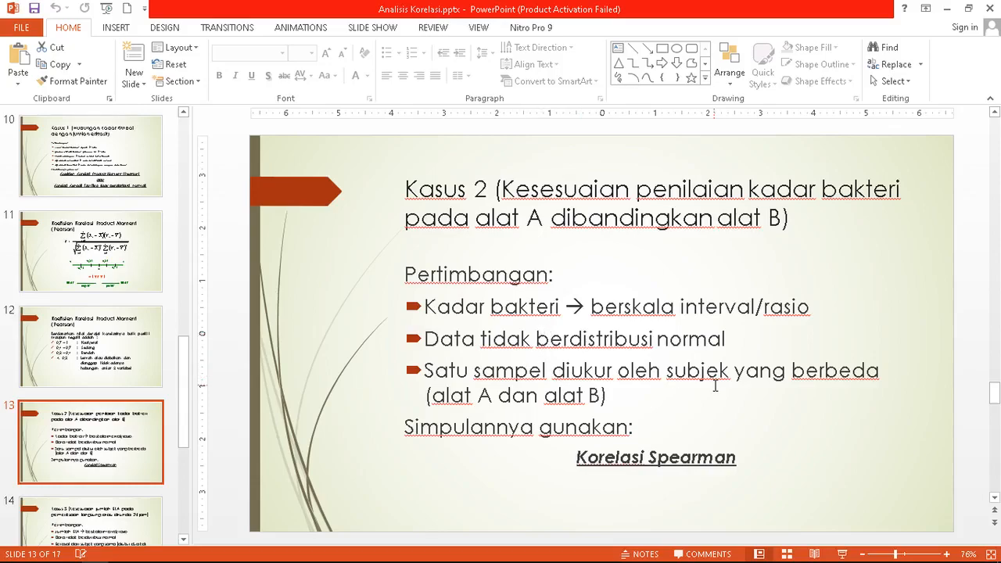
key("alt+Tab")
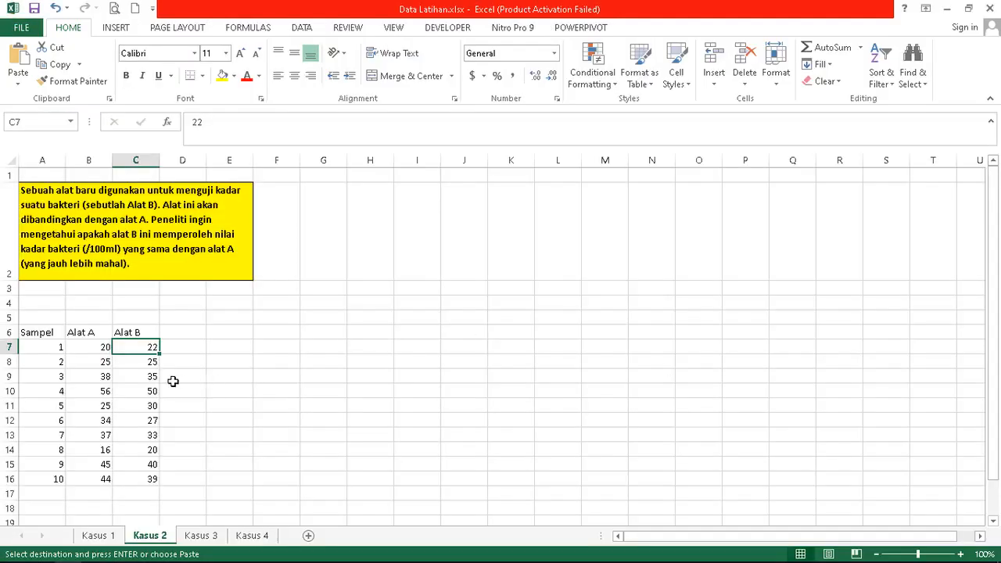
- Copy the Alat A and Alat B readings in B7:C16, without the headers
left_click(173, 381)
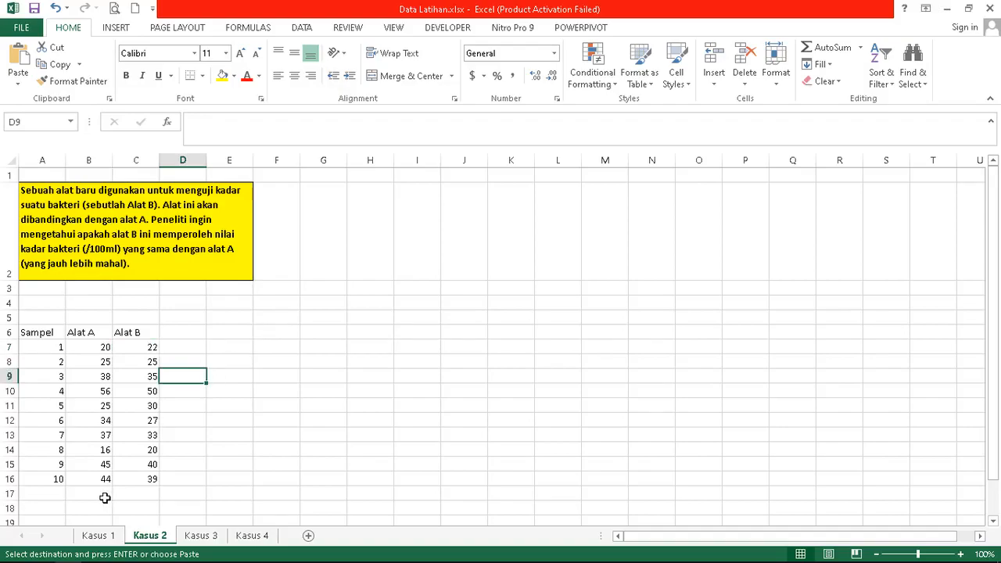
left_click(92, 347)
key("ctrl+shift+Right")
key("ctrl+shift+Down")
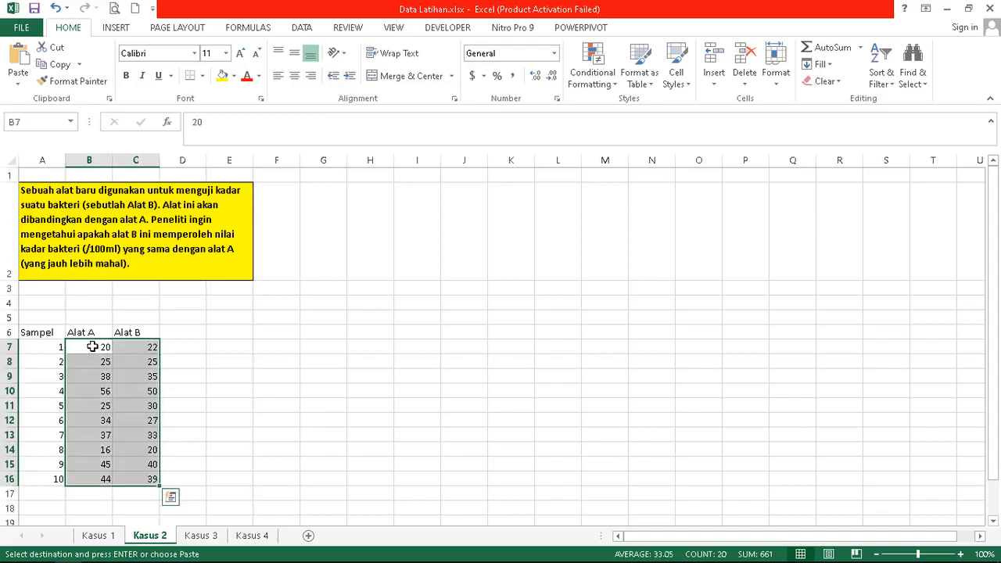
- Switch to the SPSS Data Editor and delete the timbal and eritrosit variables
key("alt+Tab")
key("alt+Tab")
key("alt+Tab")
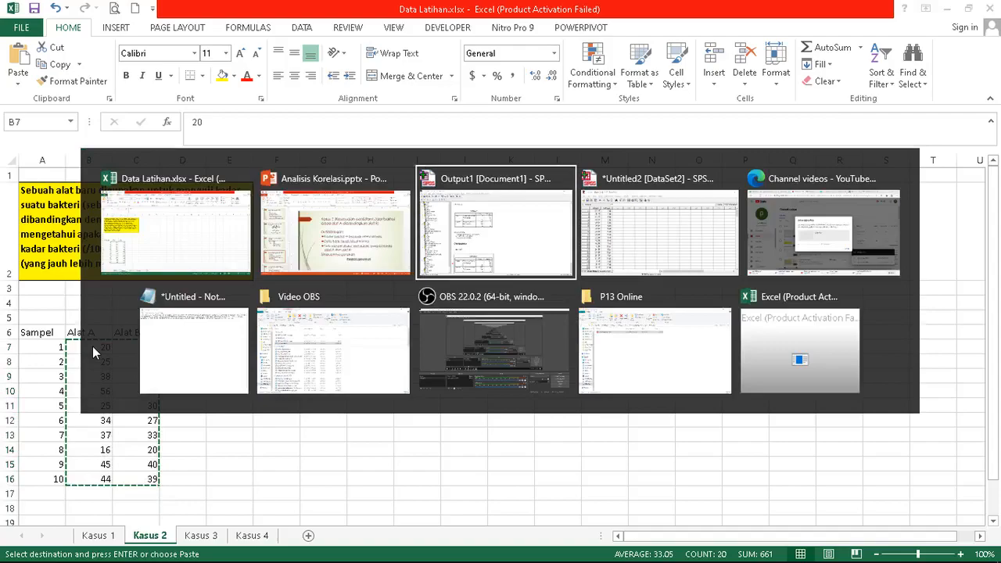
left_click(100, 105)
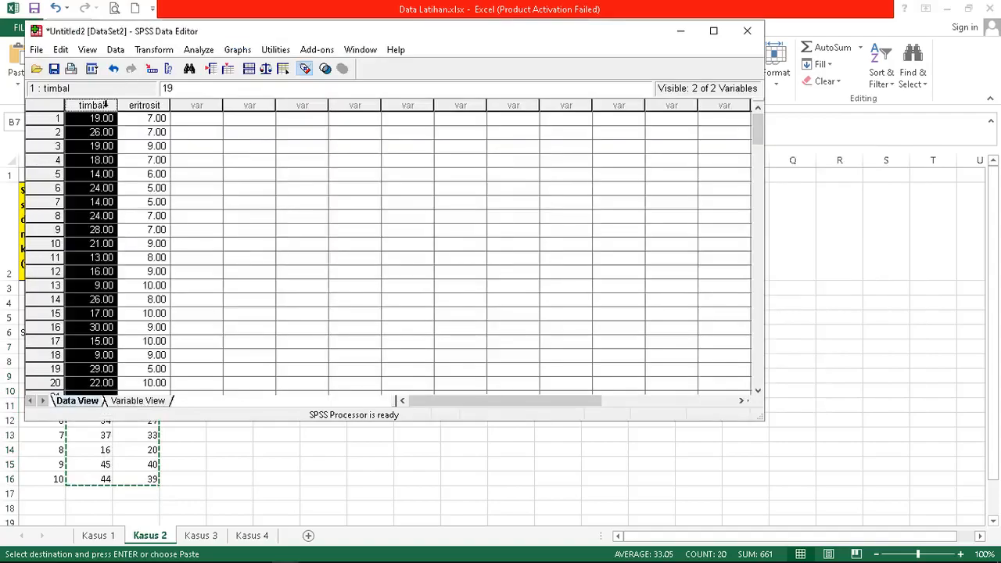
left_click_drag(118, 105, 160, 105)
key("Delete")
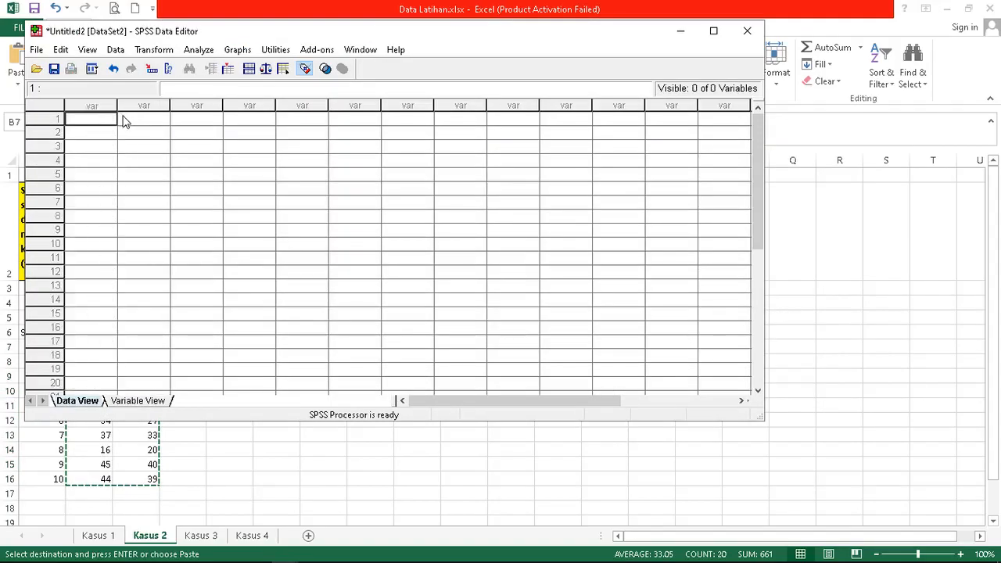
- Paste the copied Alat A and Alat B readings into the first two SPSS columns and delete the empty cases from row 11 onward
key("ctrl+v")
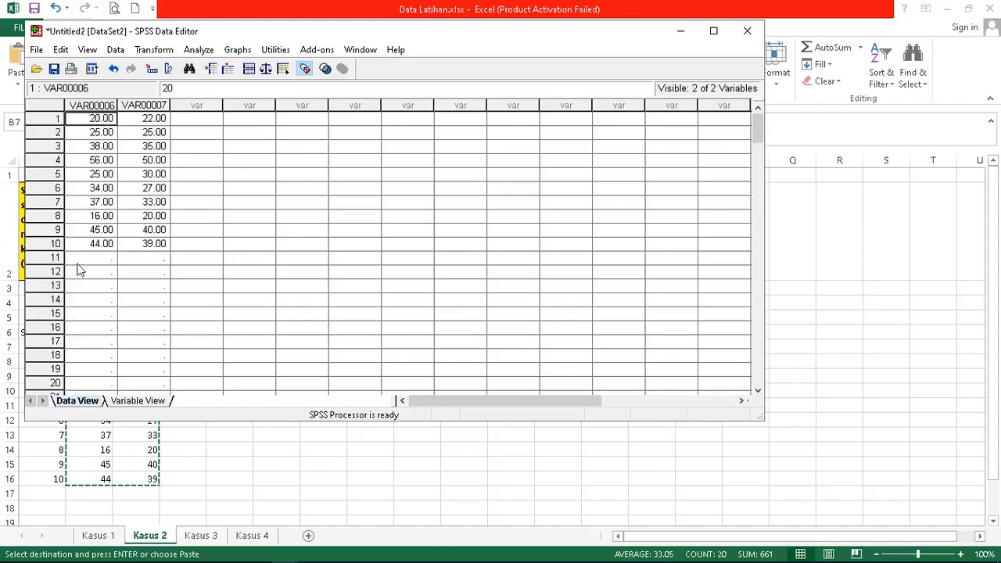
left_click(56, 258)
left_click_drag(49, 290, 64, 359)
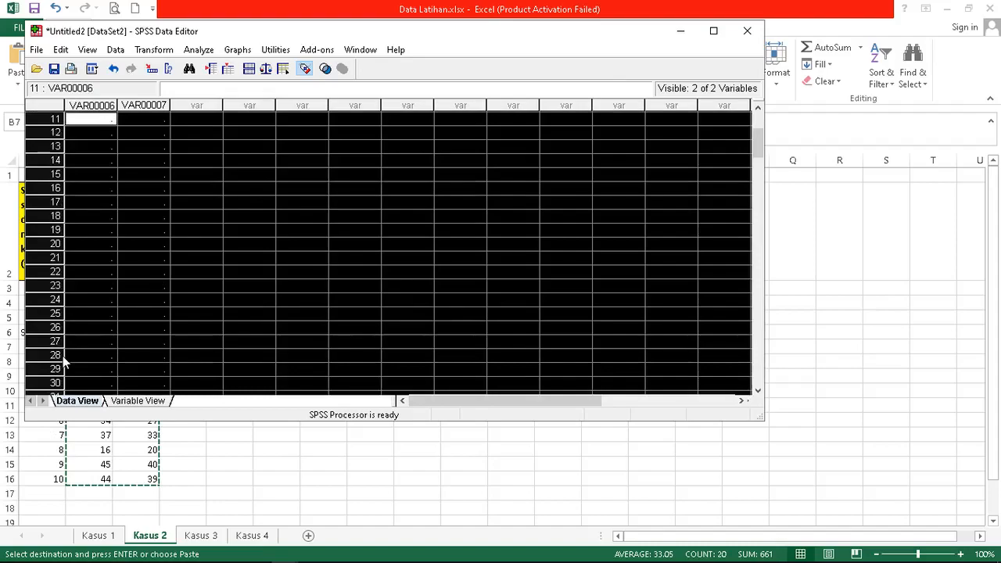
key("Delete")
key("Up")
key("Up")
key("Up")
key("Up")
key("Up")
key("Up")
key("Up")
key("Up")
key("Up")
key("Up")
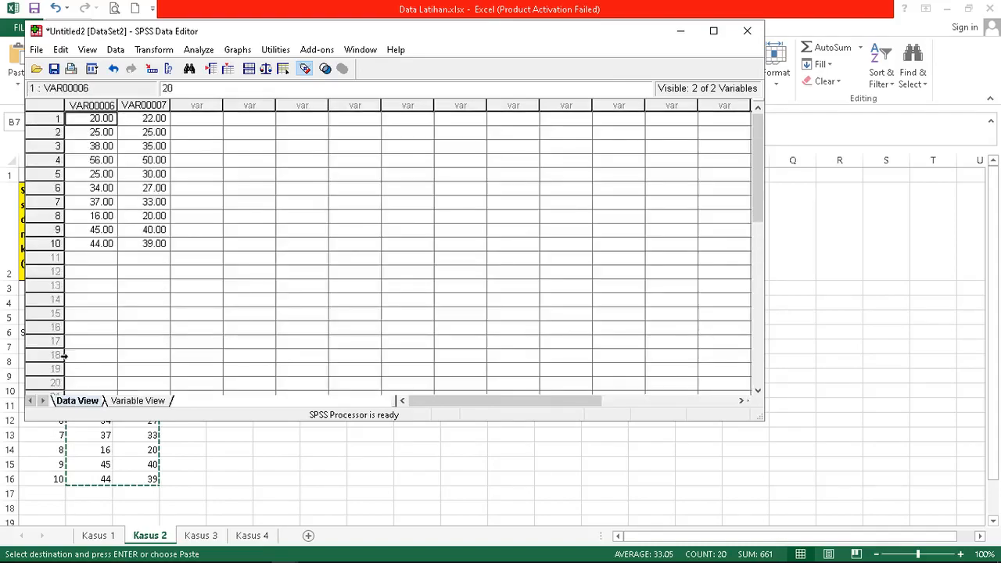
- Name the two variables alat_A and alat_B, and return to the data values
left_click(152, 401)
left_click(103, 104)
type("alat")
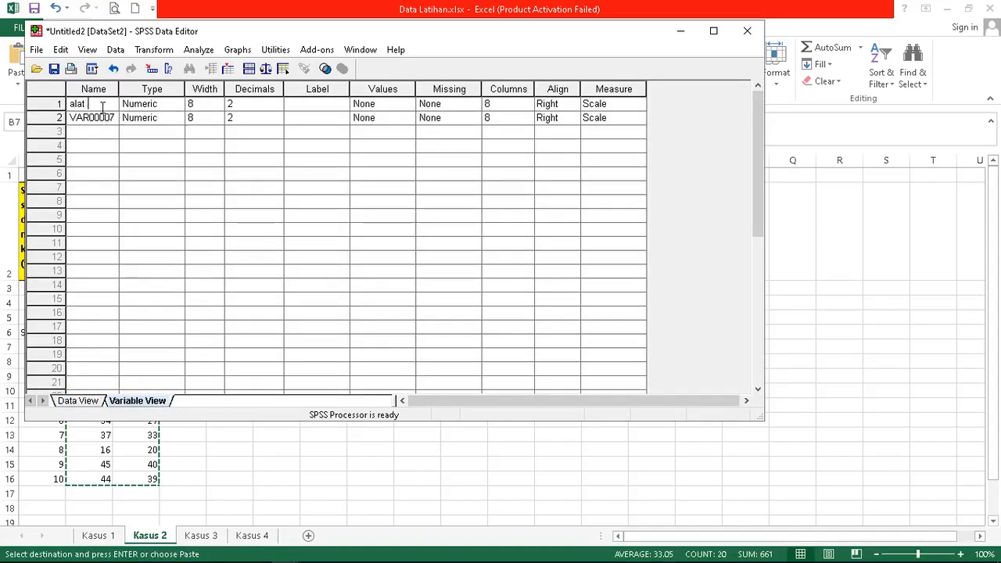
type("_A")
key("Return")
type("aa")
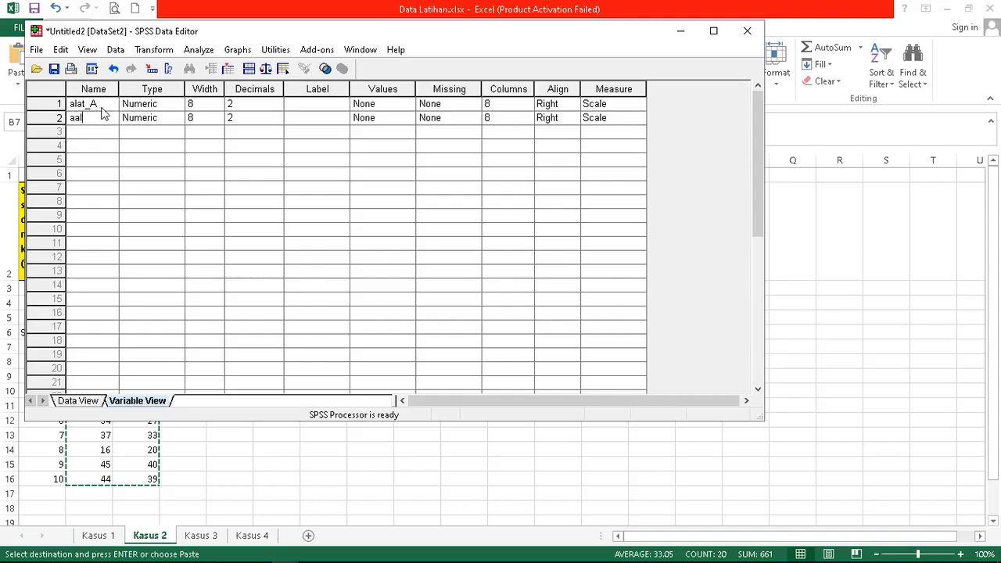
type("at_B")
key("Tab")
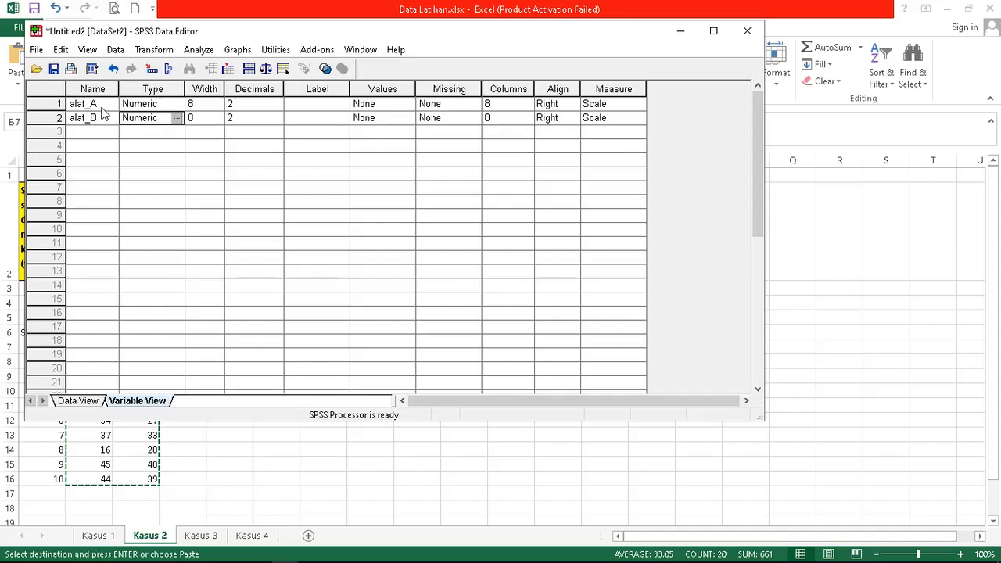
left_click(76, 401)
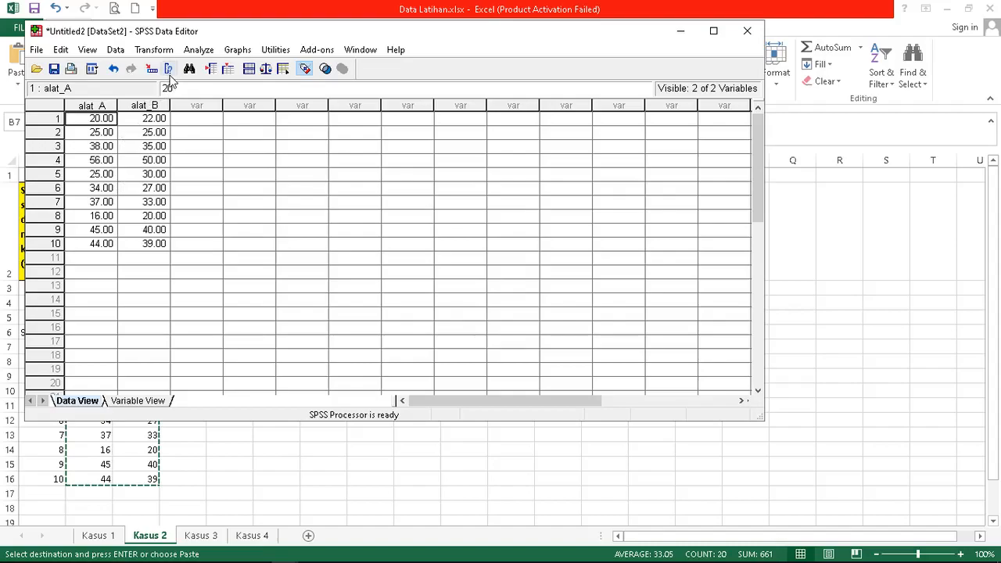
- Check the correlation method for Kasus 2 in the PowerPoint presentation and return to the SPSS Data Editor
key("alt+Tab")
key("Tab")
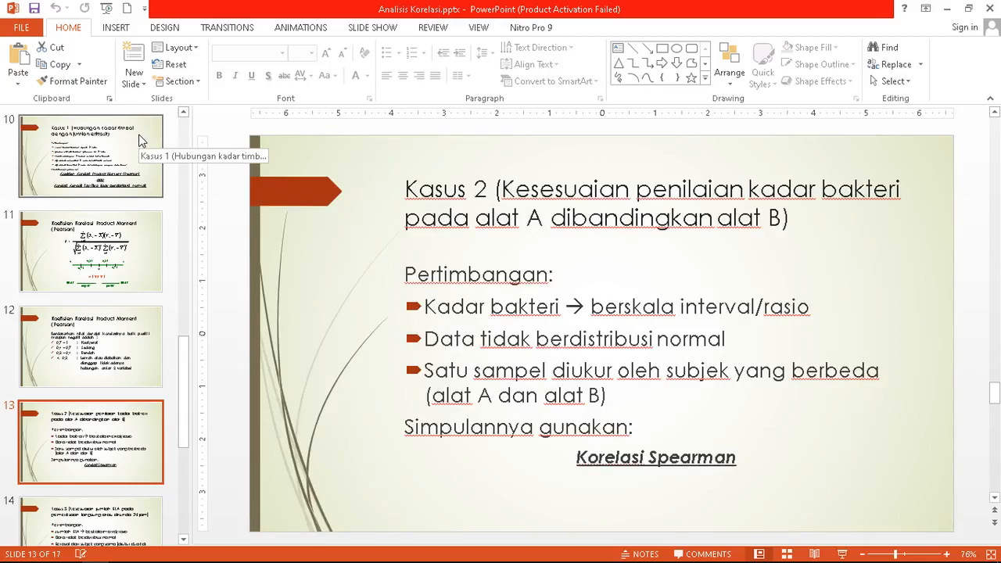
key("alt+Tab")
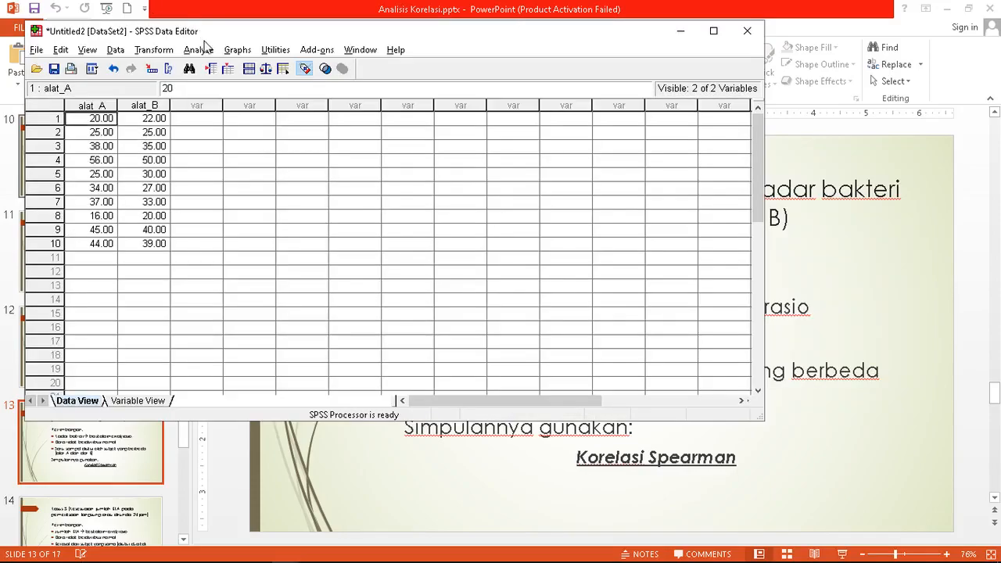
- Open Bivariate Correlations and replace timbal and eritrosit with alat_A and alat_B as the variables to correlate
left_click(205, 51)
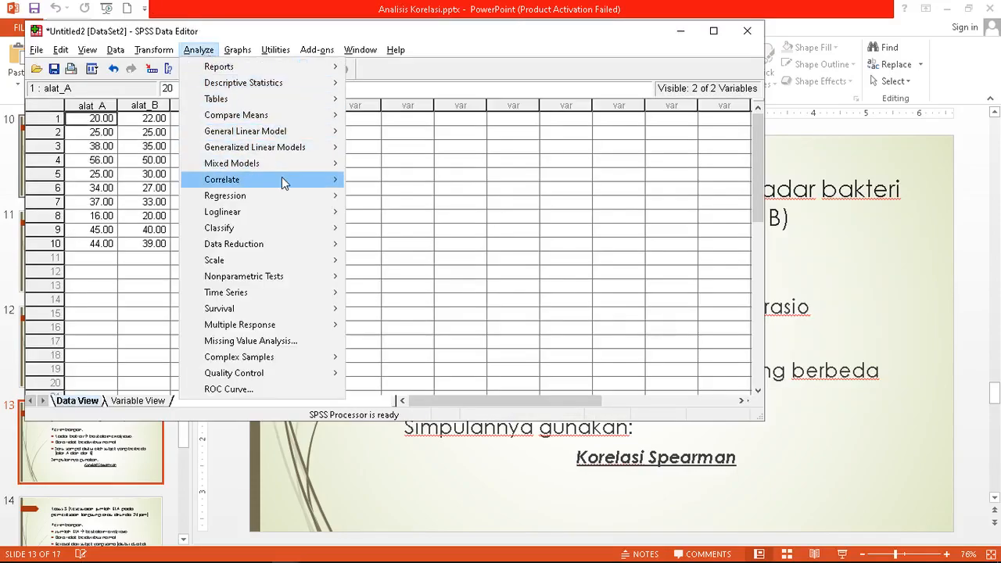
left_click(356, 179)
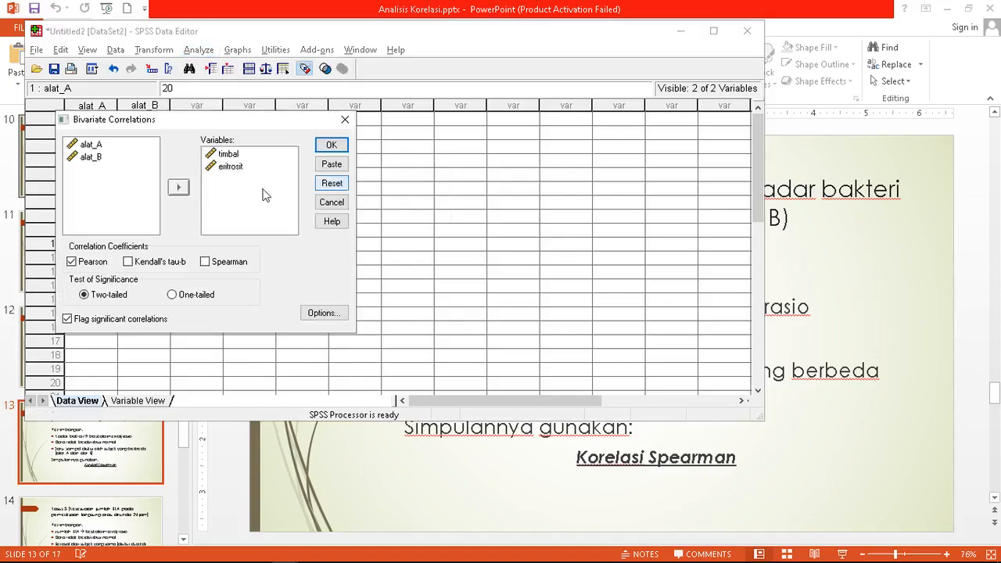
left_click_drag(223, 154, 228, 166)
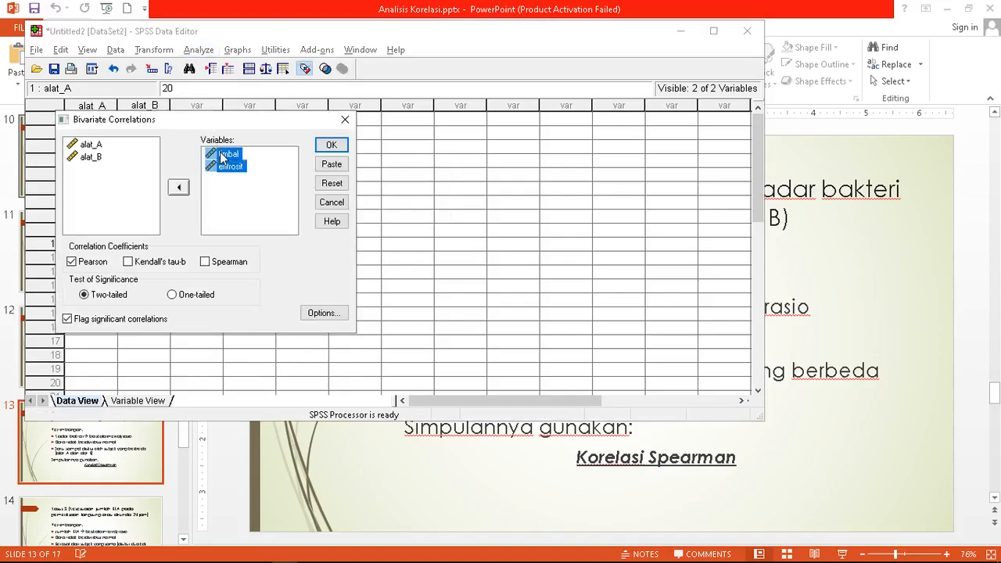
left_click(180, 188)
left_click_drag(90, 145, 99, 166)
left_click(178, 189)
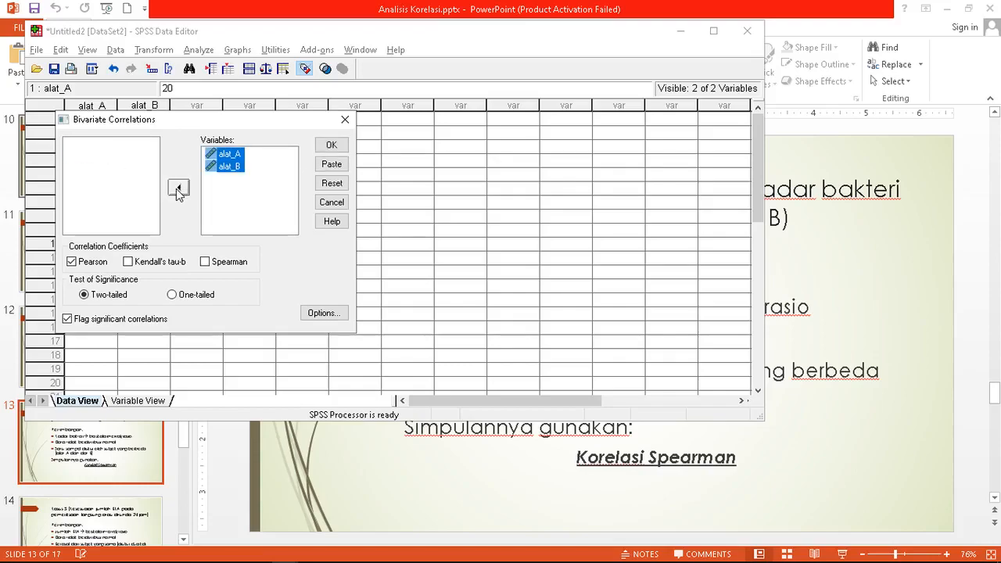
- Choose the Spearman coefficient instead of Pearson and run the two-tailed correlation
left_click(100, 262)
left_click(209, 264)
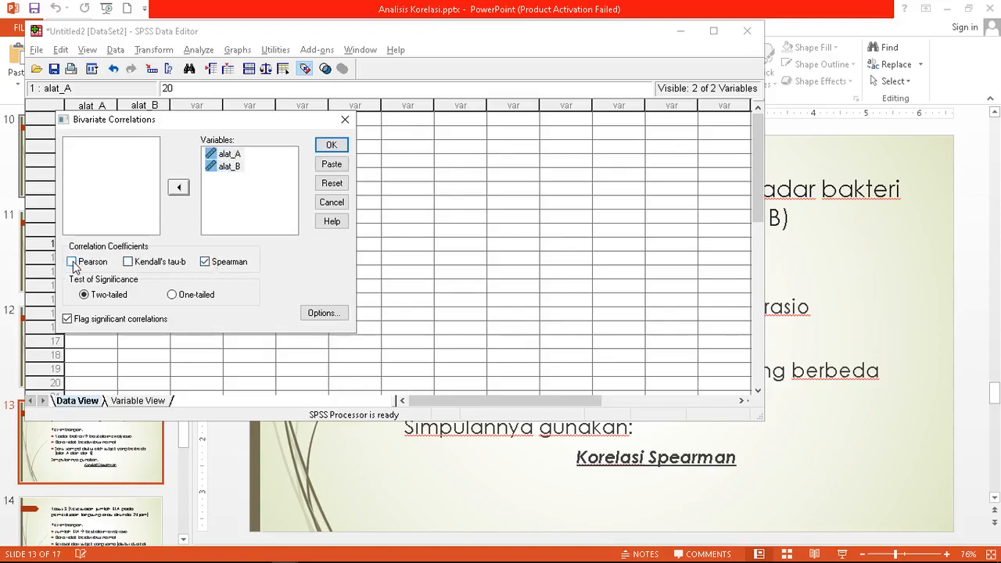
left_click(330, 145)
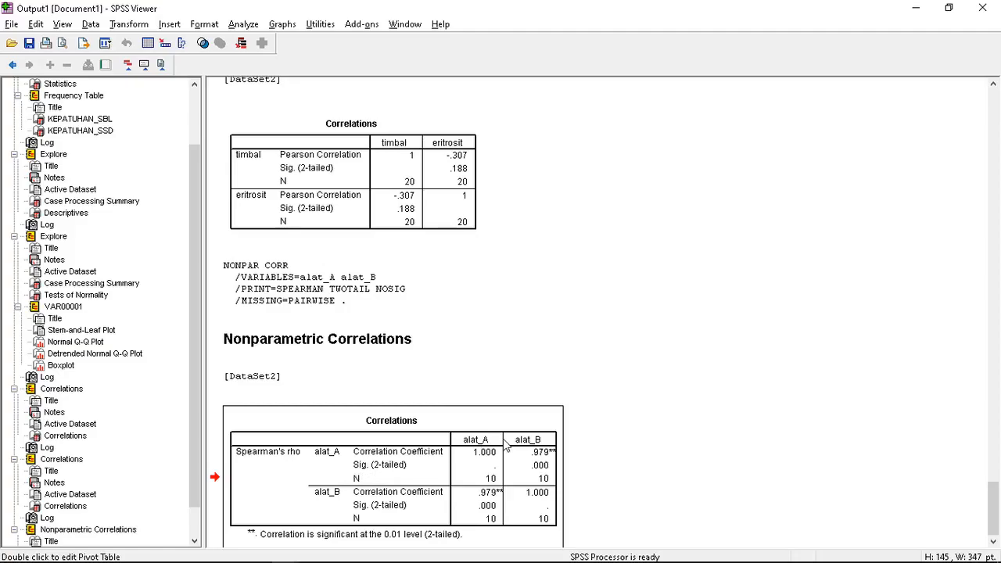
- Switch to the Data Latihan.xlsx workbook in Excel and open the Kasus 3 sheet
key("alt+Tab")
key("alt+Tab")
key("alt+Tab")
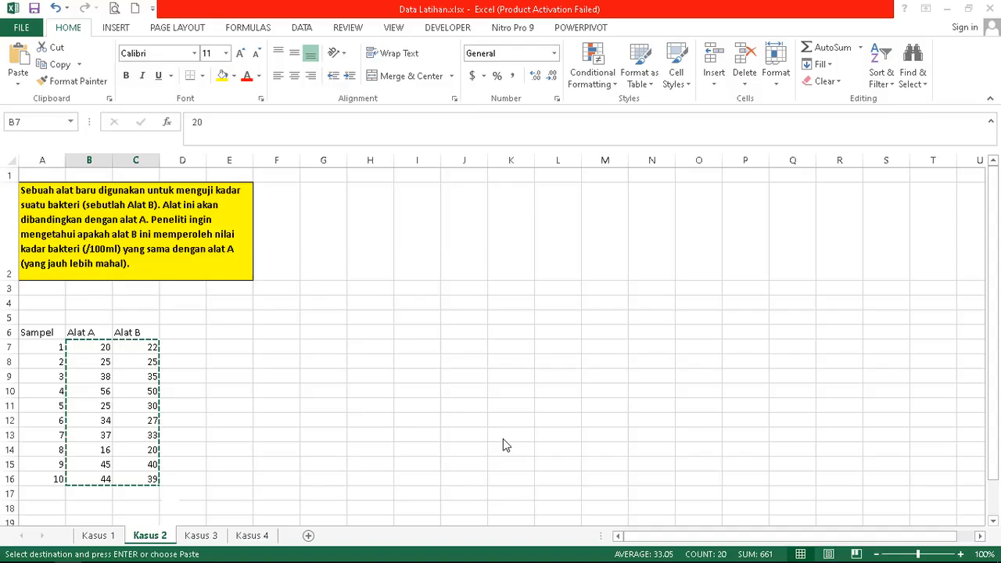
left_click(205, 540)
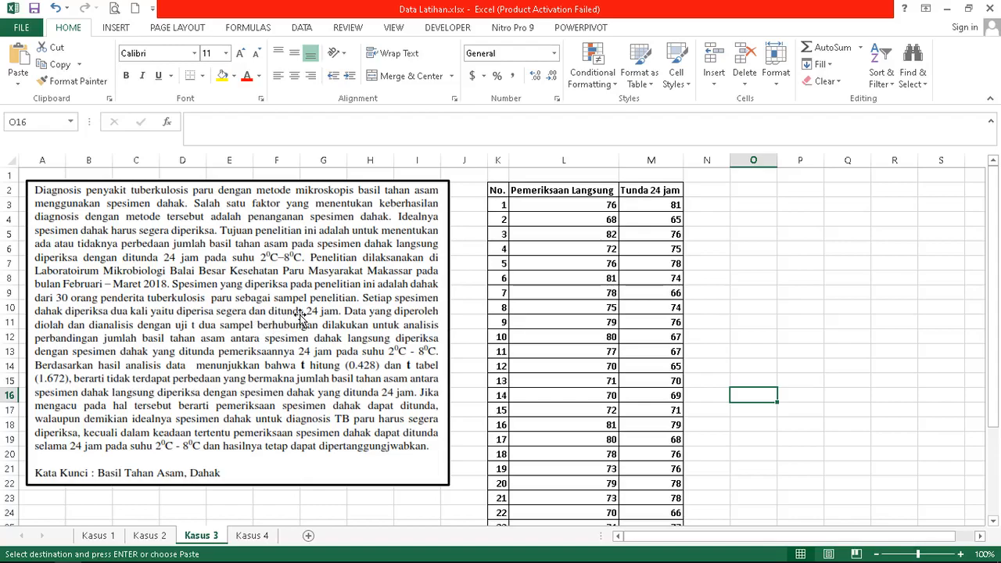
- Switch to the PowerPoint presentation and review the Kasus 3 slide for the considerations and correlation method
left_click(635, 206)
key("ctrl+b")
key("alt+Tab")
key("Tab")
key("Tab")
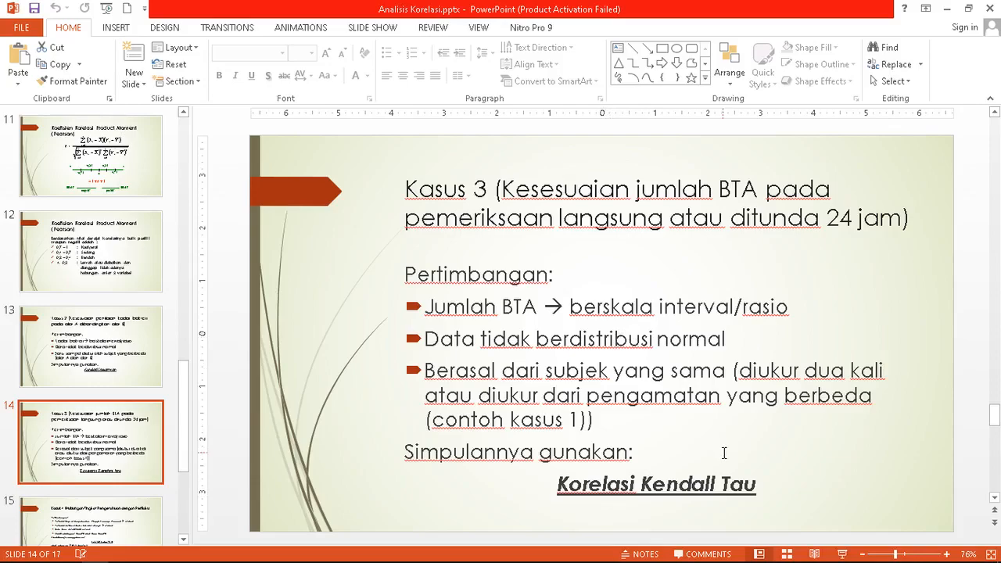
- Return to the Kasus 3 sheet in Excel and copy the Pemeriksaan Langsung and Tunda 24 jam values in L3:M32, without the headers
key("alt+Tab")
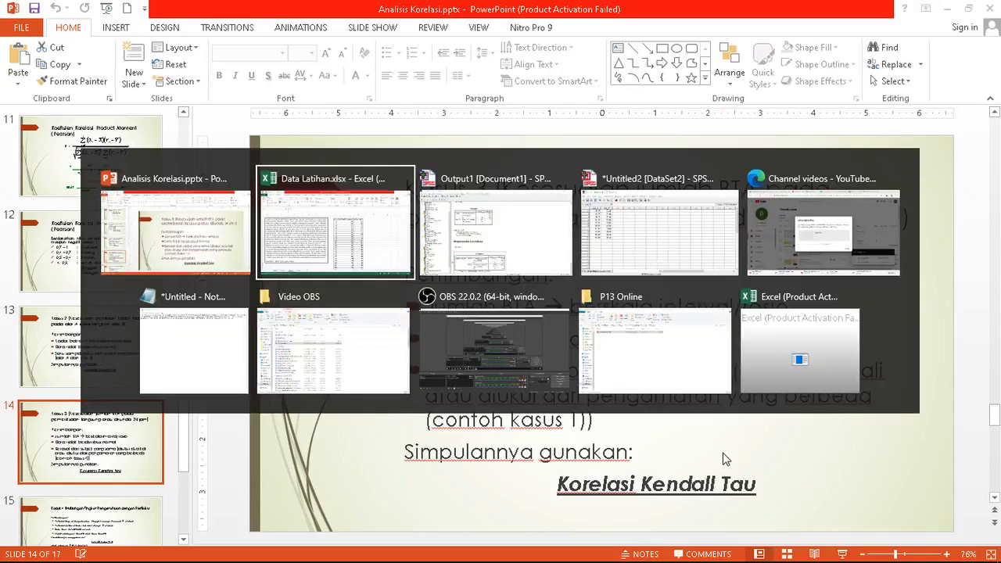
key("alt+Tab")
key("alt+Tab")
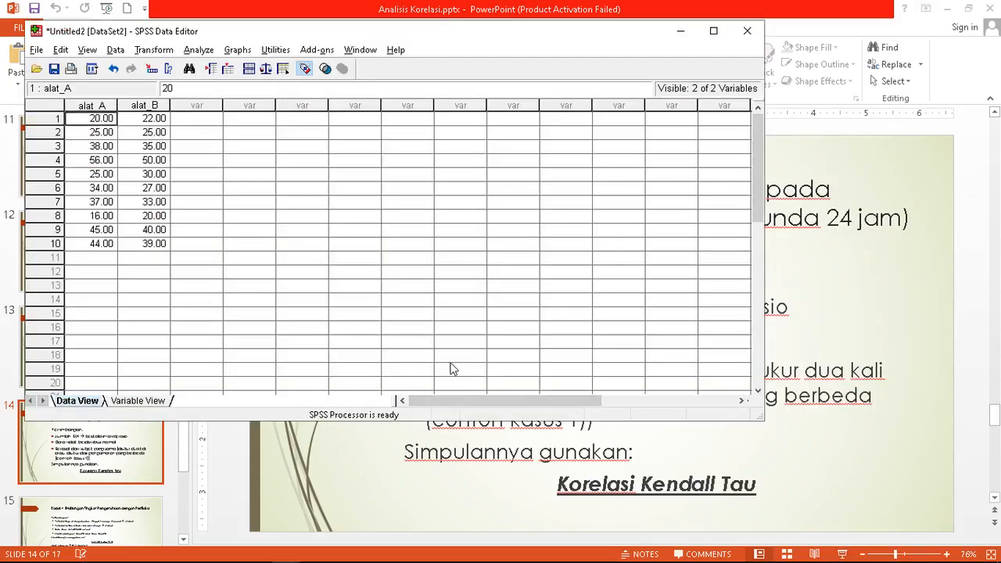
key("alt+Tab")
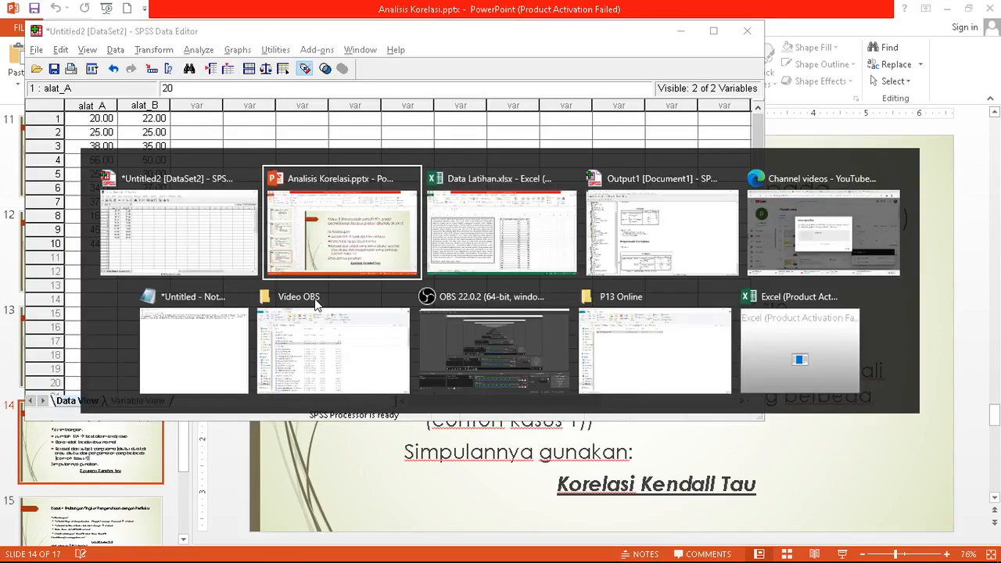
key("alt+Tab")
key("alt+Tab")
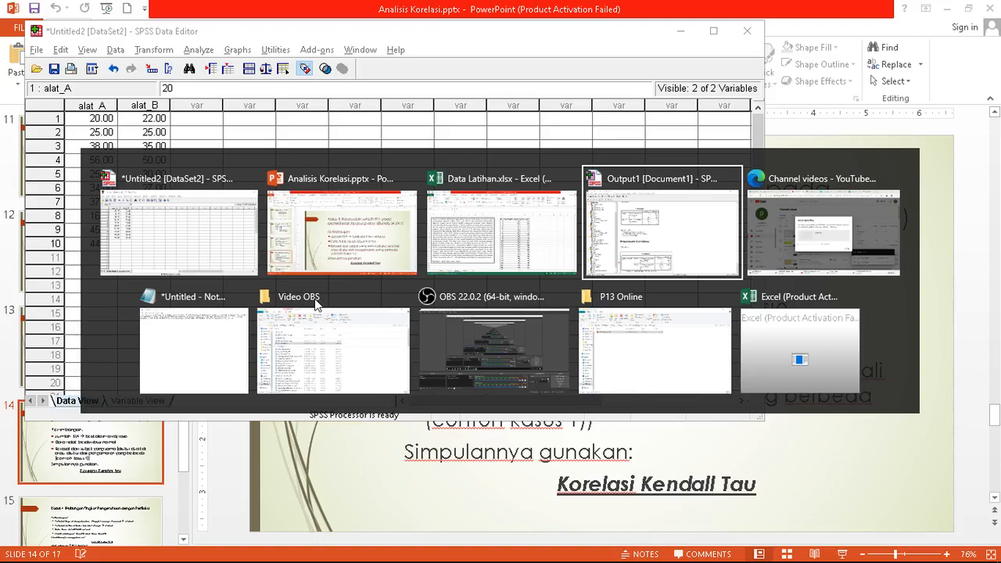
key("alt+Tab")
key("alt+Tab")
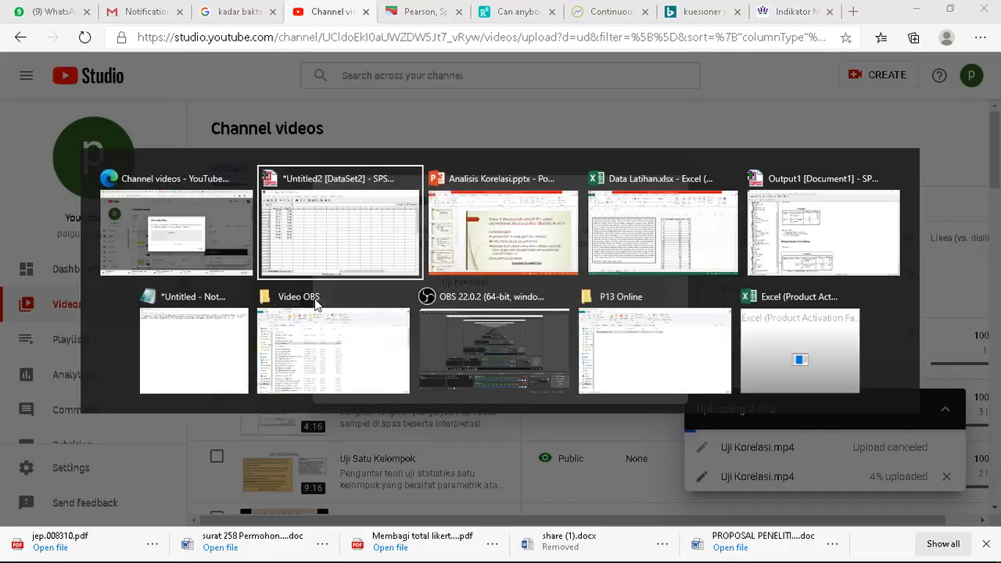
key("alt+Tab")
key("alt+Tab")
left_click(575, 200)
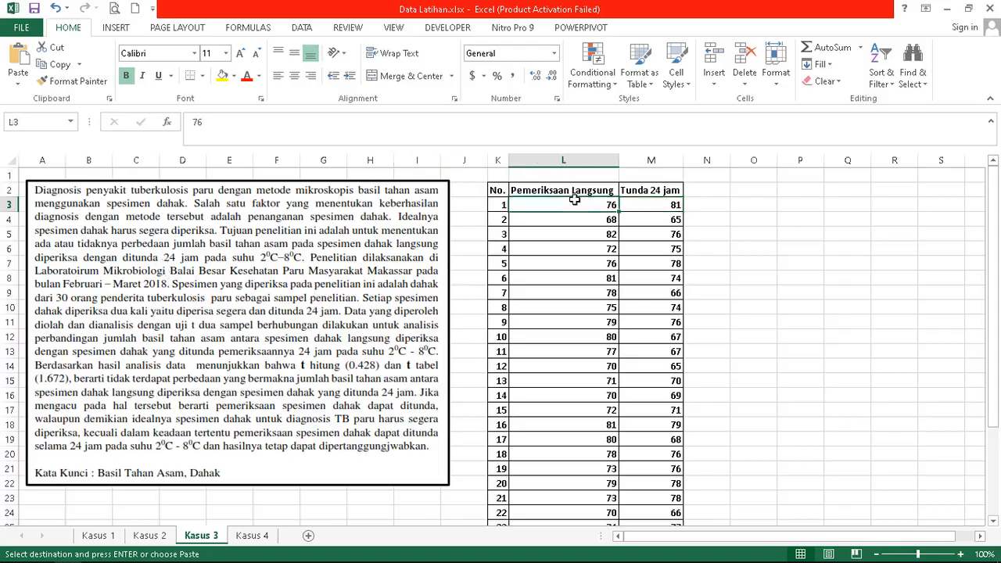
key("ctrl+shift+Right")
key("ctrl+shift+Down")
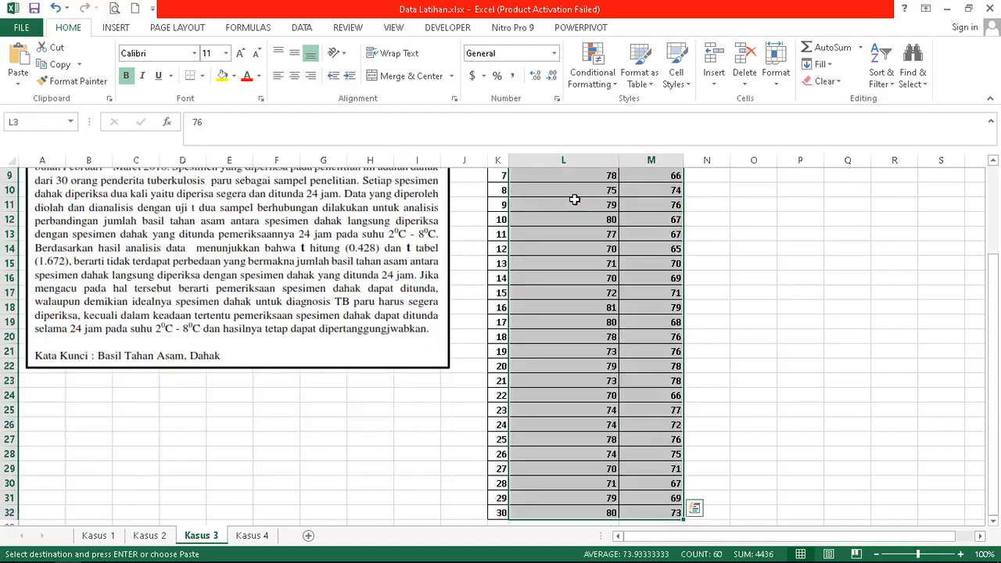
- Switch to the SPSS Data Editor and paste the Kasus 3 values over the alat_A and alat_B data, starting at case 1
key("alt+Tab")
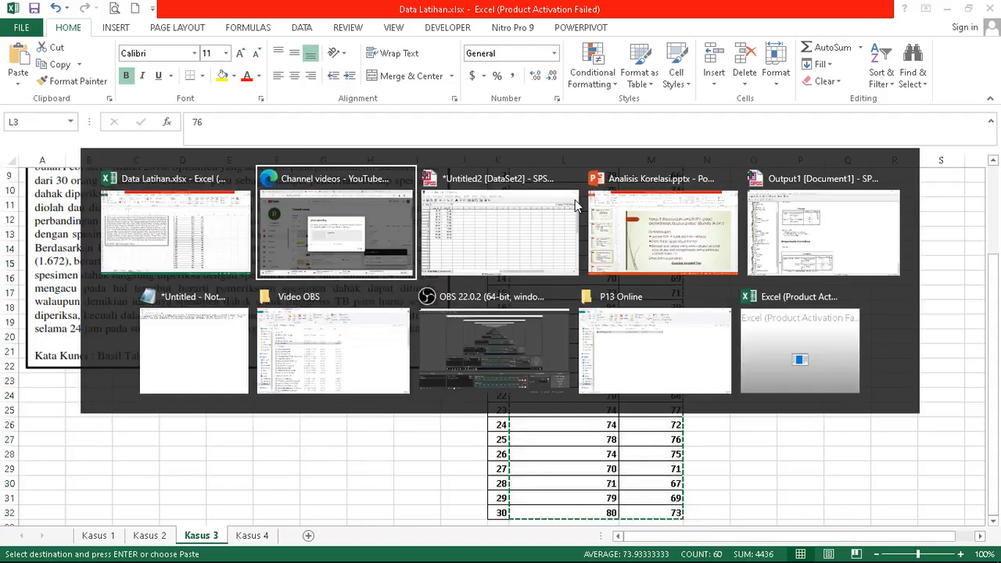
left_click(577, 205)
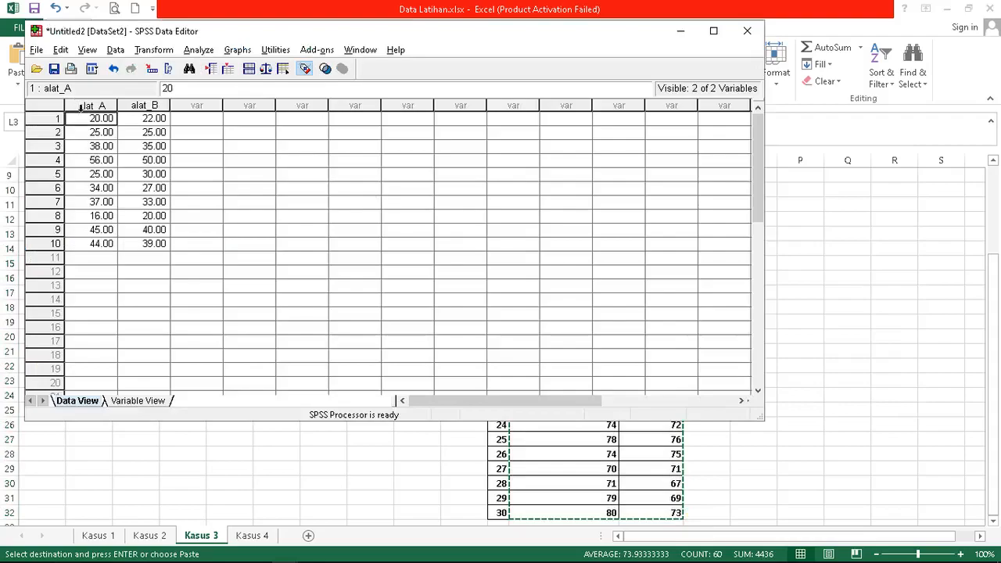
key("ctrl+v")
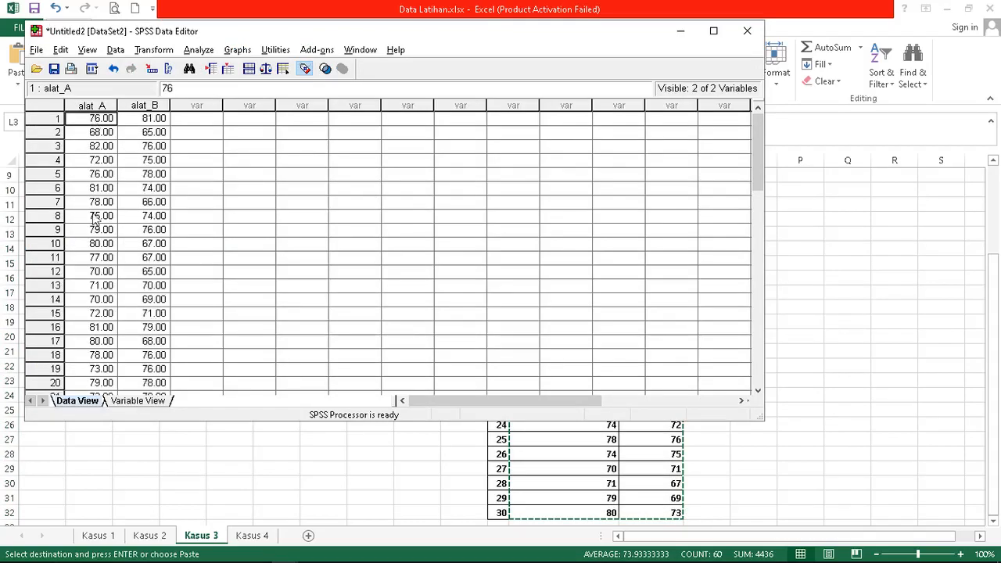
mouse_move(762, 162)
left_mouse_down()
mouse_move(767, 221)
mouse_move(756, 151)
left_mouse_up()
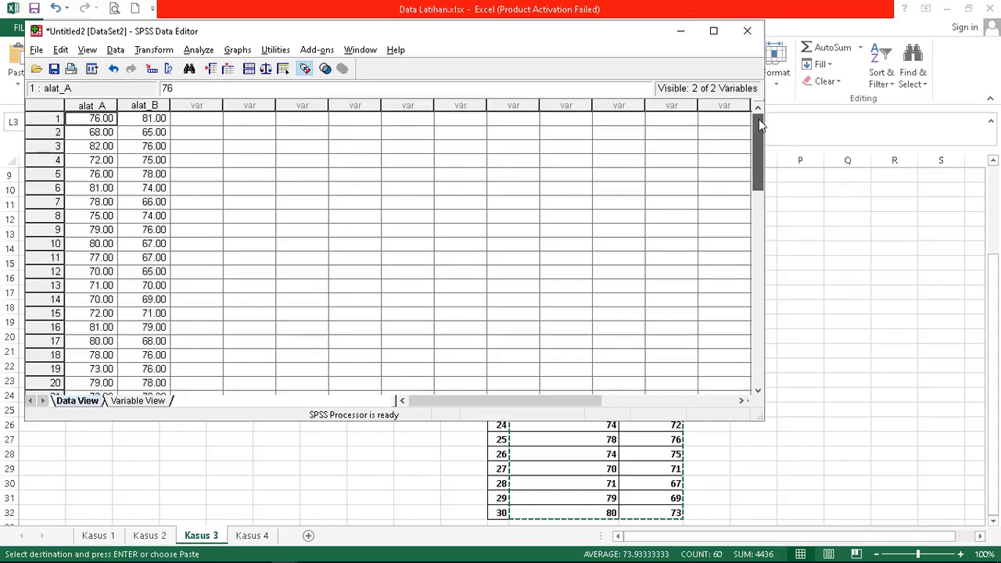
- Check the column headers of the Kasus 3 table in Excel and return to the SPSS Data Editor
left_click(365, 467)
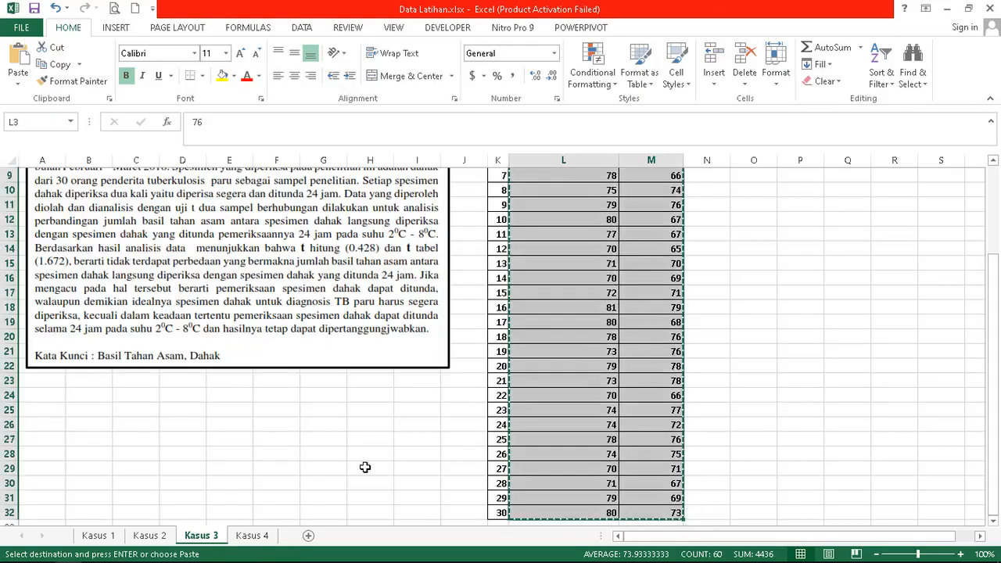
key("ctrl+Up")
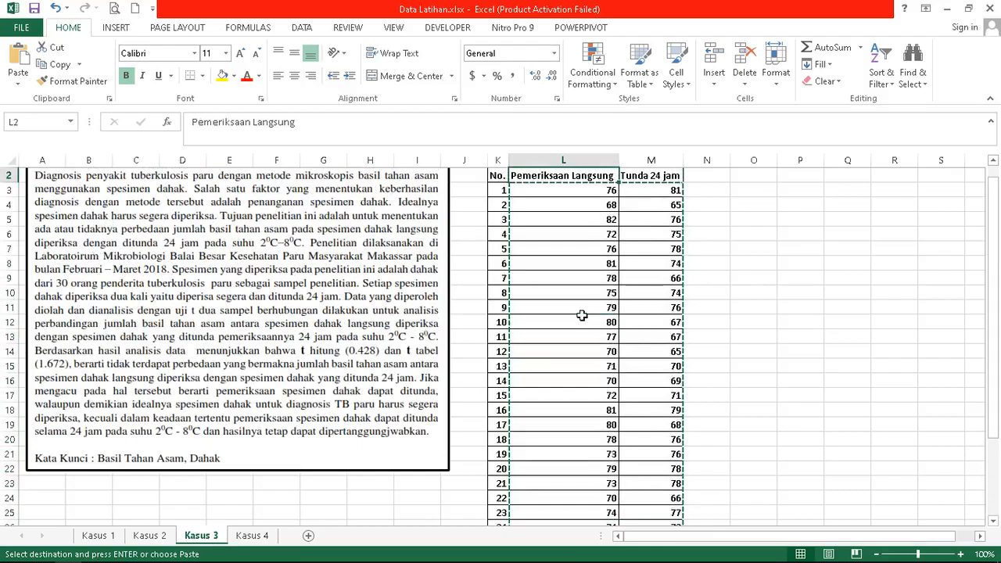
key("alt+Tab")
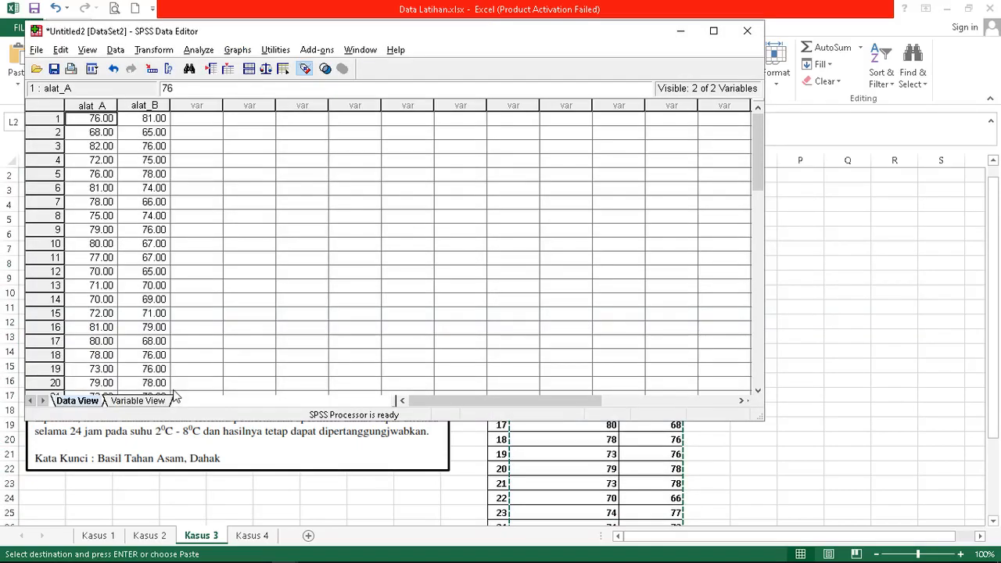
- Rename the alat_A variable as langsung
left_click(138, 400)
left_click(103, 107)
type("langsung")
key("Return")
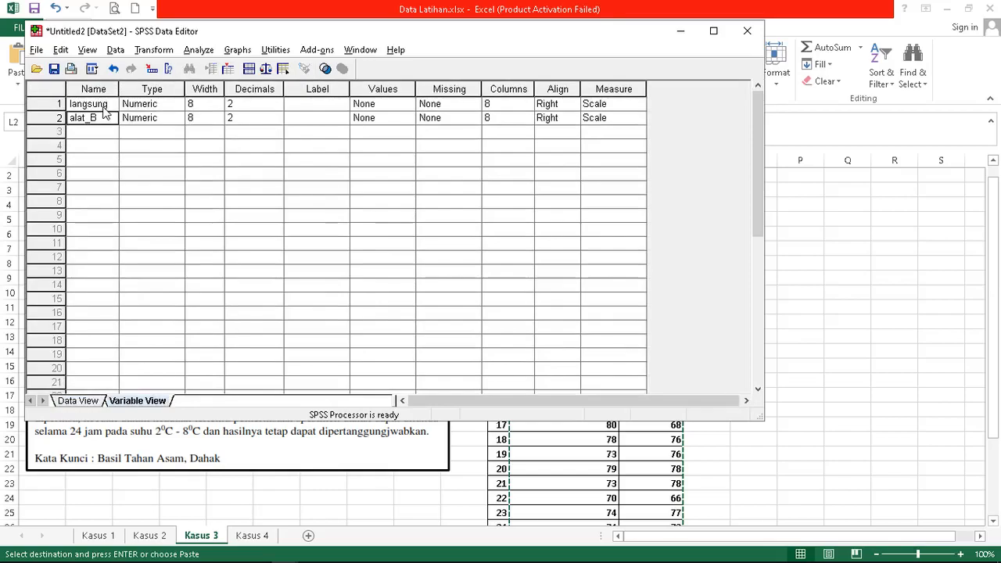
- Try to rename the alat_B variable as 24jam
type("24jam")
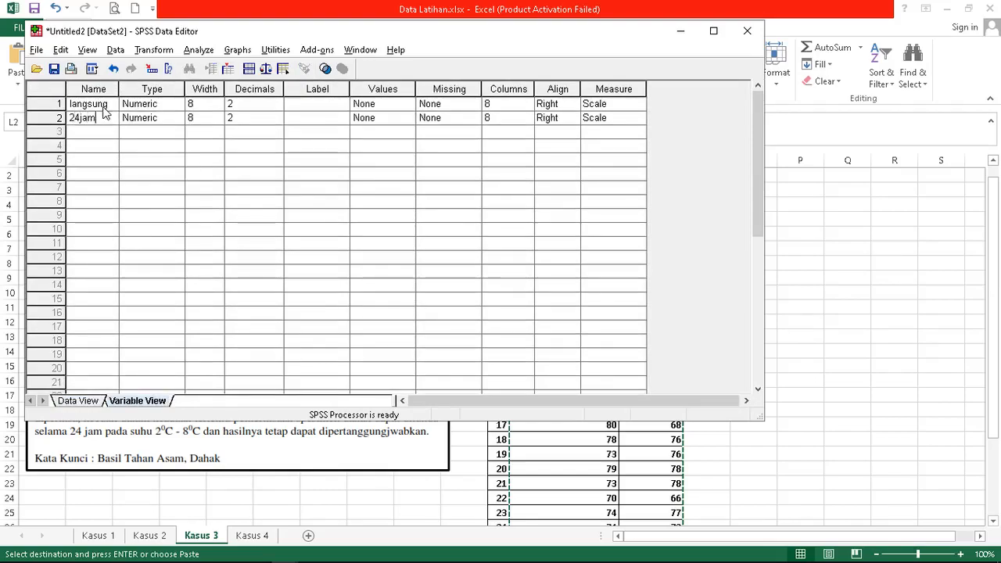
key("Return")
key("Return")
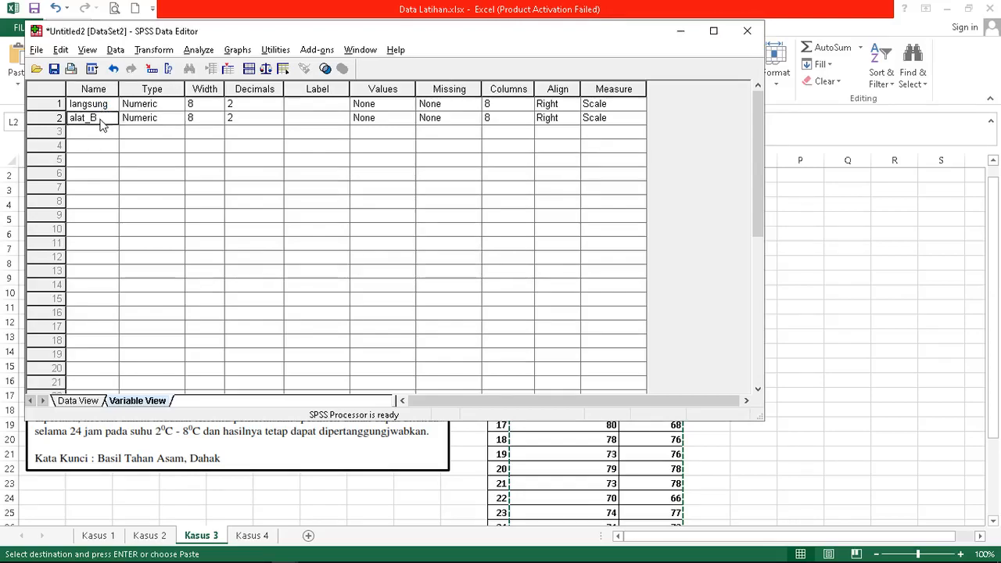
- Rename the alat_B variable as tunda and return to the data values
type("tunda")
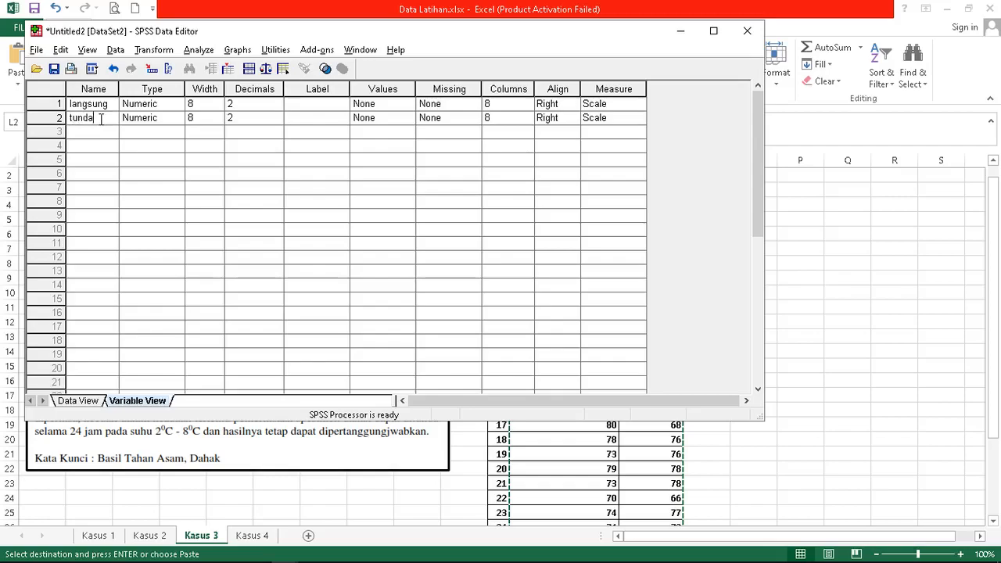
key("Tab")
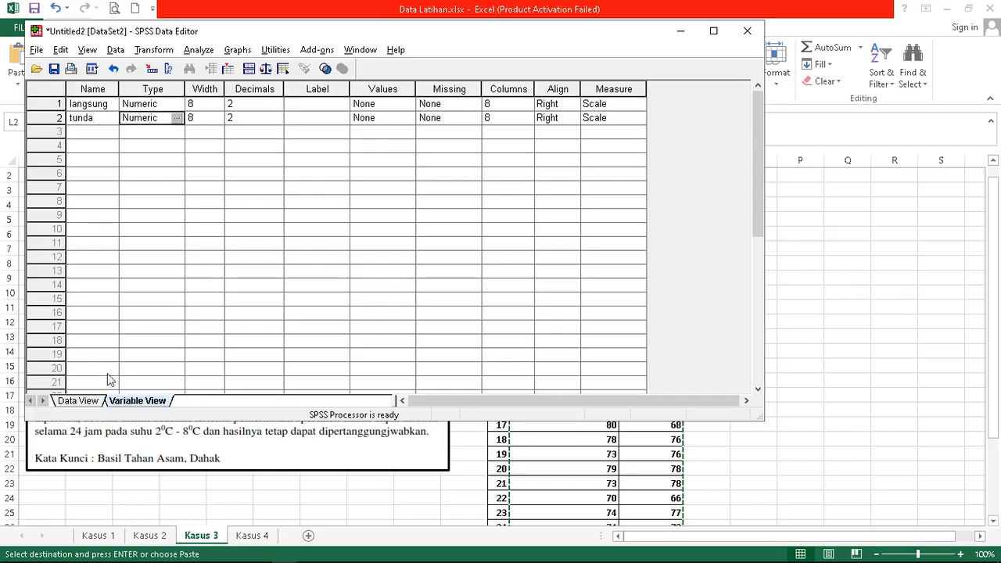
left_click(96, 401)
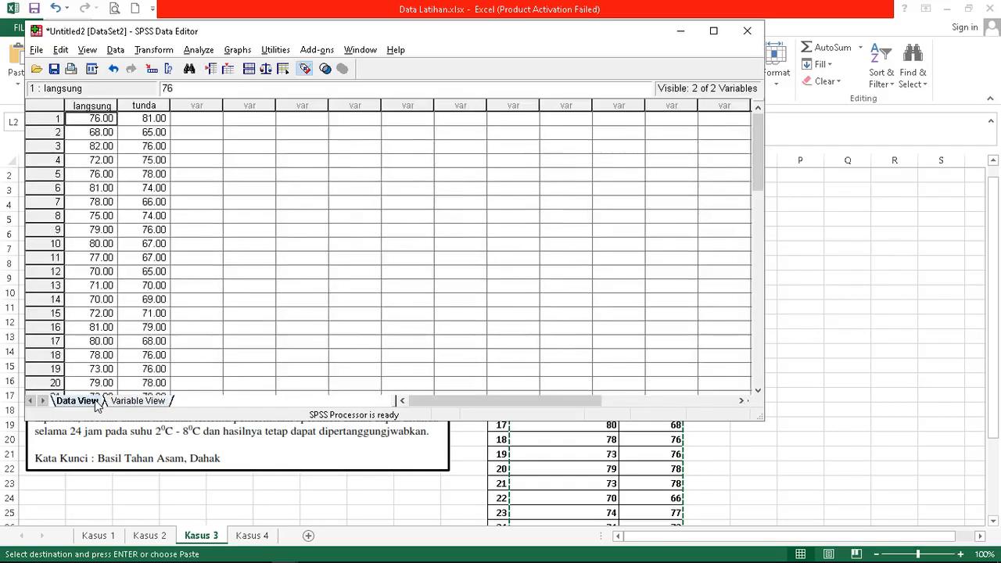
- Set up a bivariate correlation, replacing alat_A and alat_B with langsung and tunda as the analysed variables
left_click(199, 50)
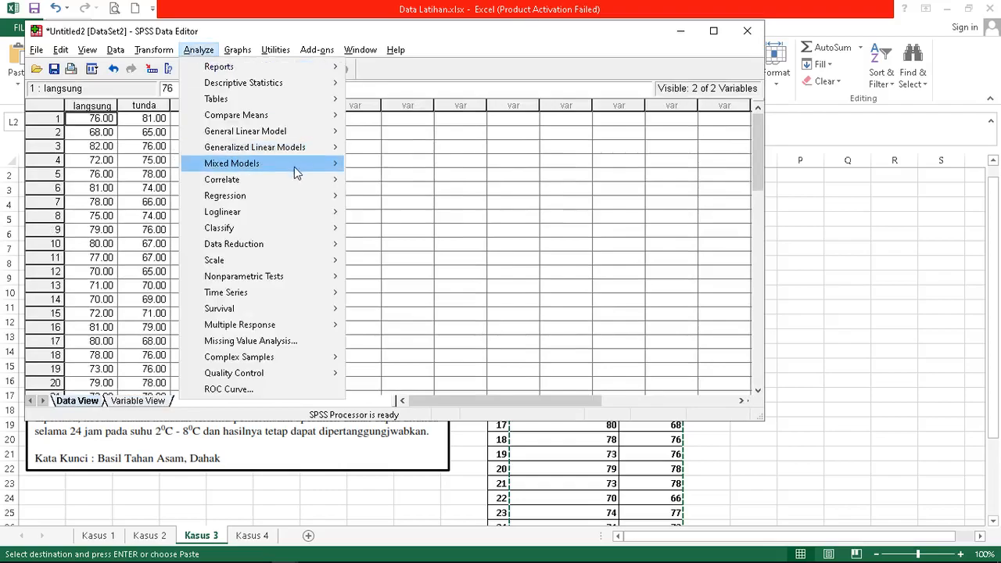
mouse_move(323, 185)
left_click(376, 179)
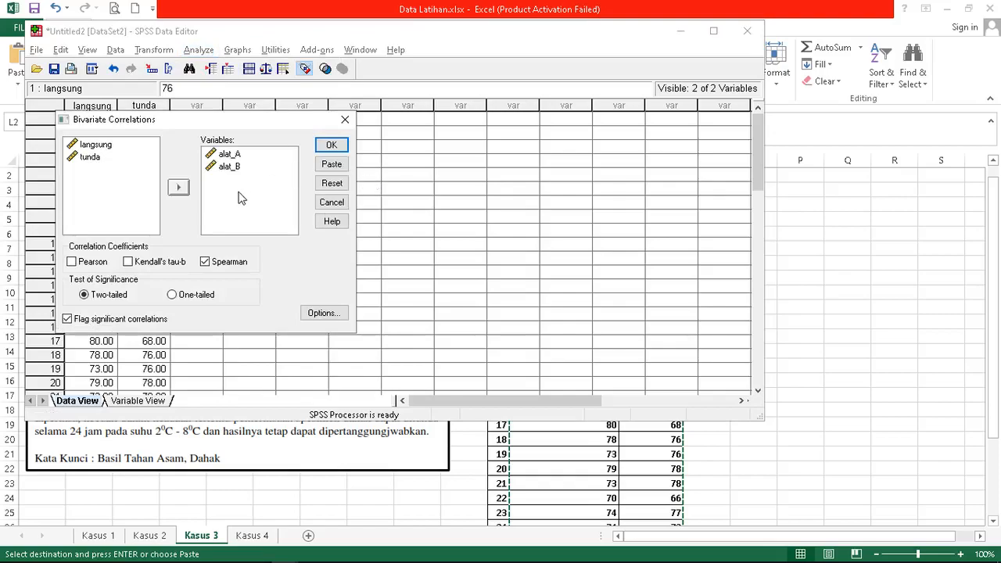
left_click(234, 166)
key("shift+Up")
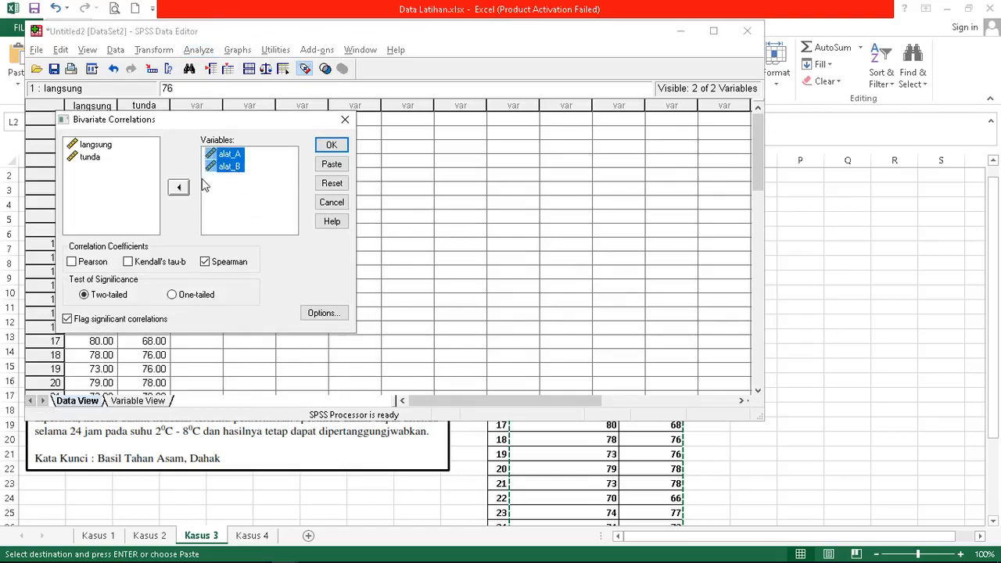
left_click(178, 189)
left_click(93, 159, "shift")
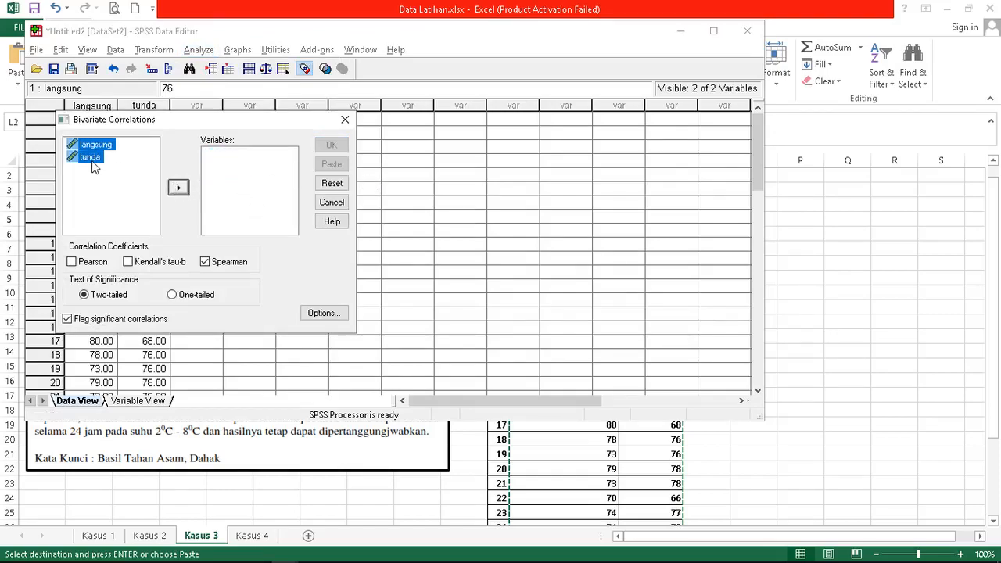
left_click(178, 188)
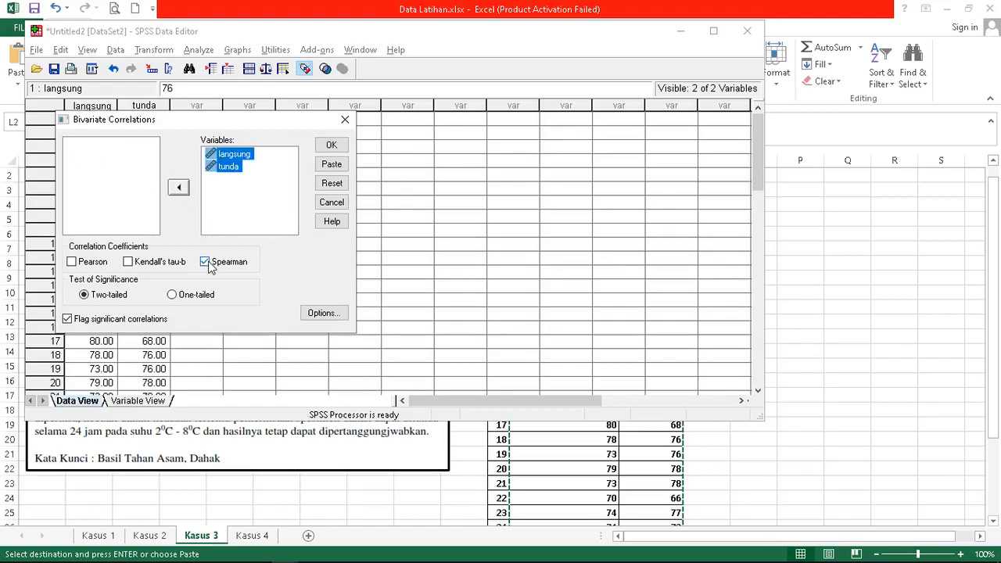
- Choose Kendall's tau-b instead of Spearman as the correlation coefficient and run the analysis
left_click(207, 262)
left_click(165, 261)
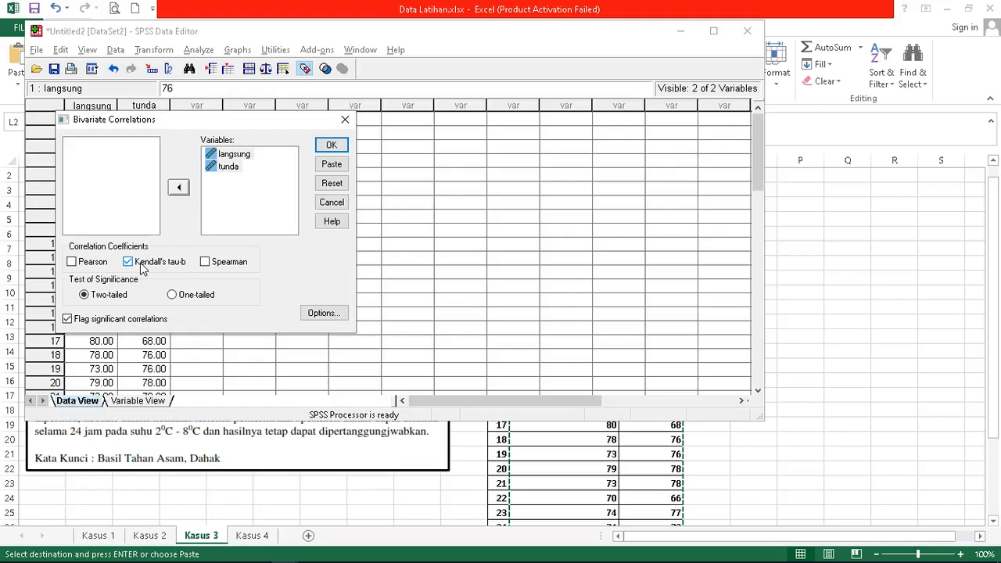
left_click(332, 149)
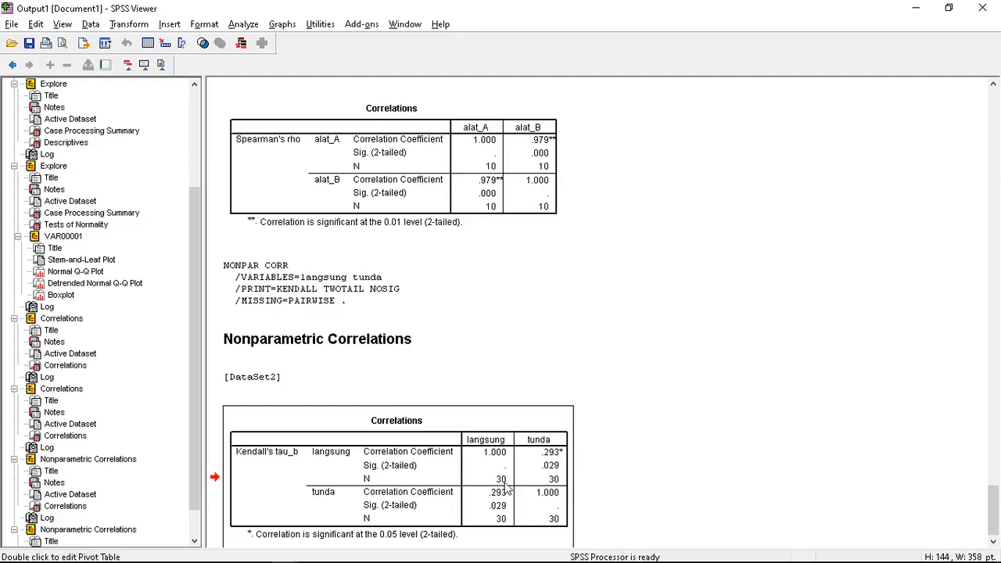
- Switch to the Excel workbook and copy the Tingkat Pengetahuan and Perilaku values, B6:C15, from the Kasus 4 sheet
key("alt+Tab")
key("alt+Tab")
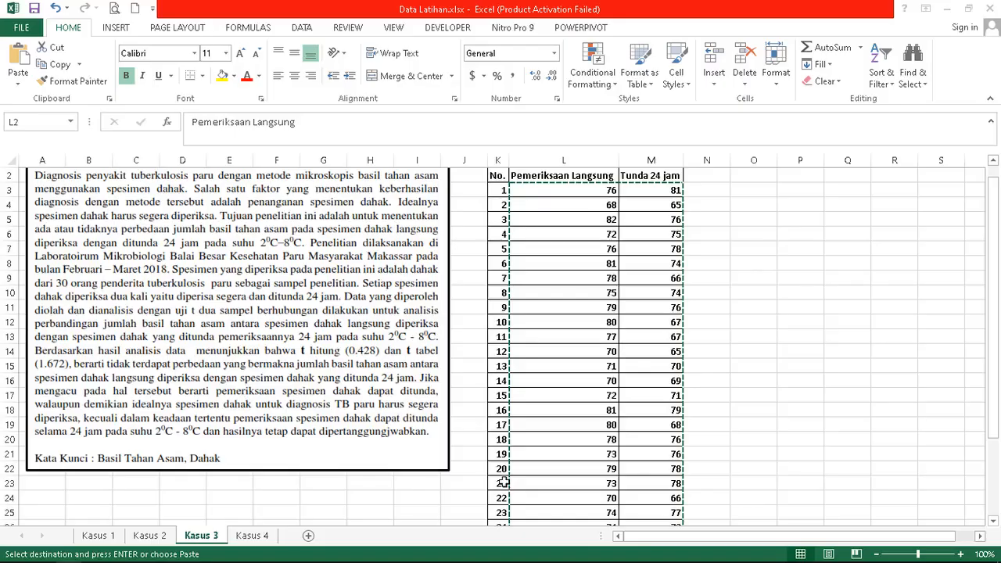
left_click(266, 537)
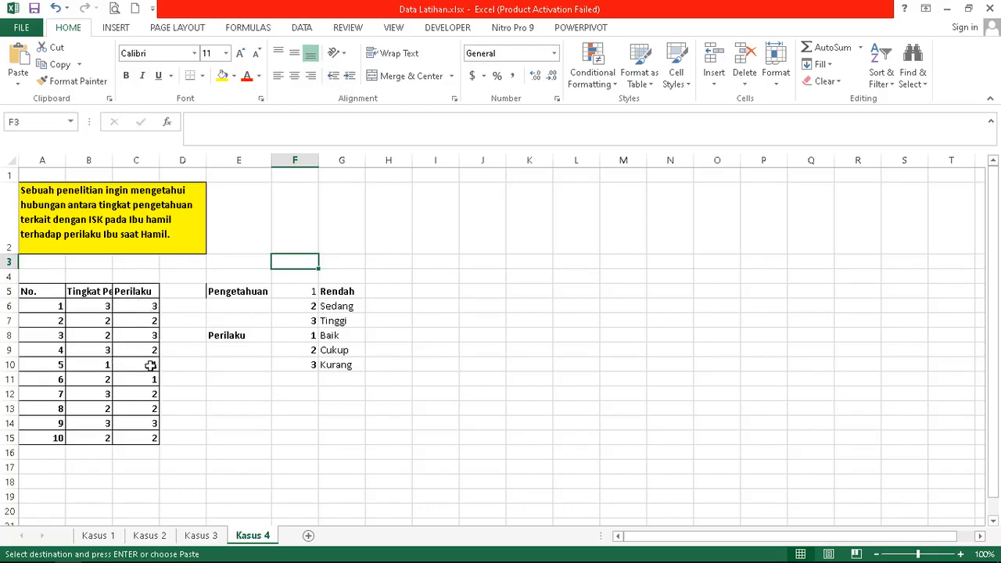
left_click(102, 307)
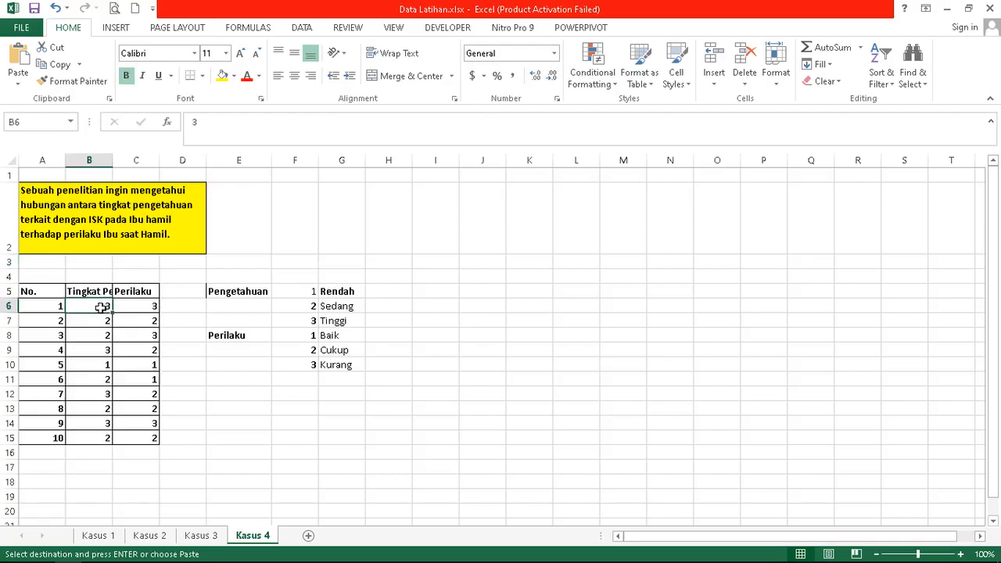
key("ctrl+shift+Down")
key("ctrl+shift+Right")
key("ctrl+c")
- Switch to the SPSS Data Editor, delete the langsung and tunda variables, and paste the Kasus 4 values starting at case 1
key("alt+Tab")
key("alt+Tab")
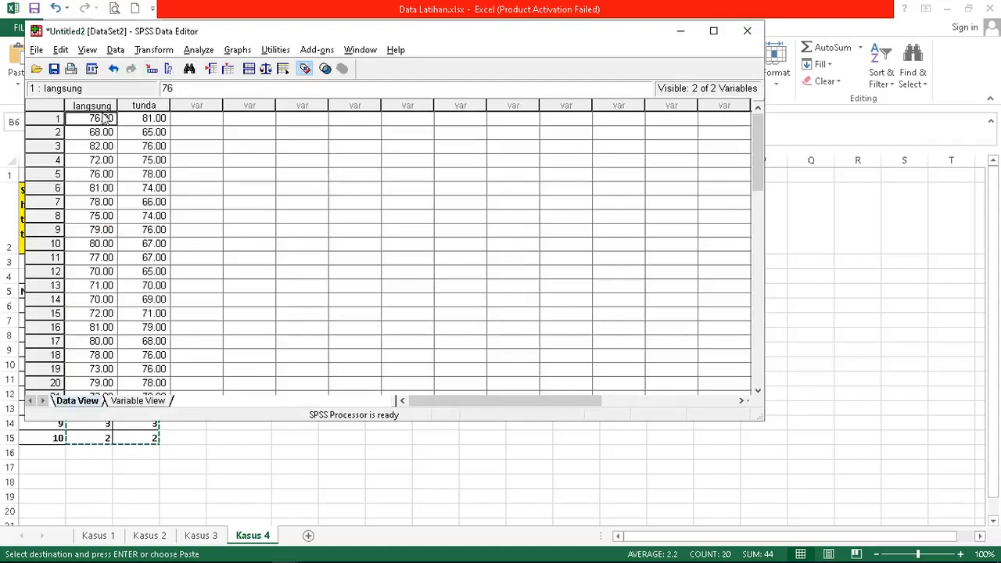
left_click_drag(100, 106, 145, 105)
key("Delete")
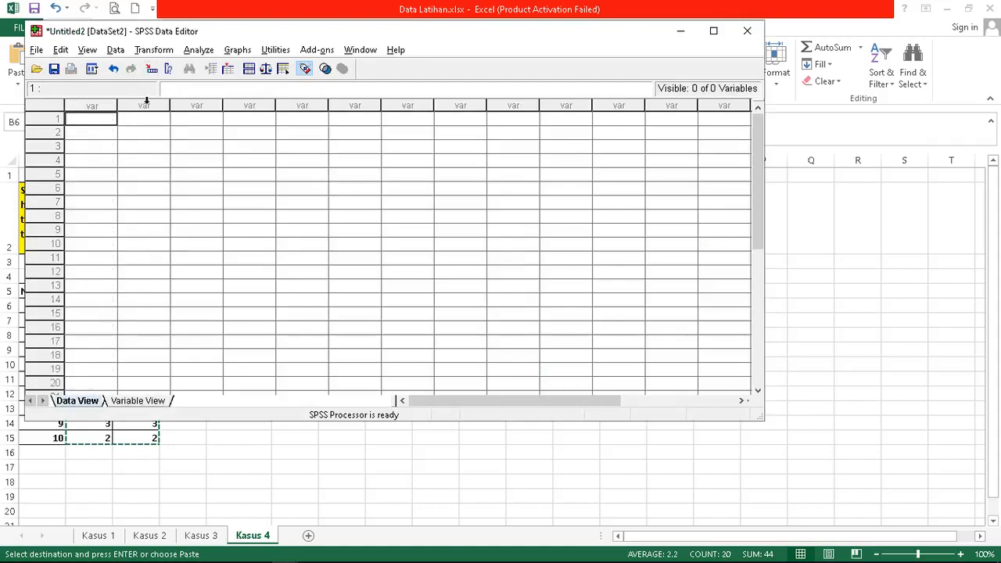
key("ctrl+v")
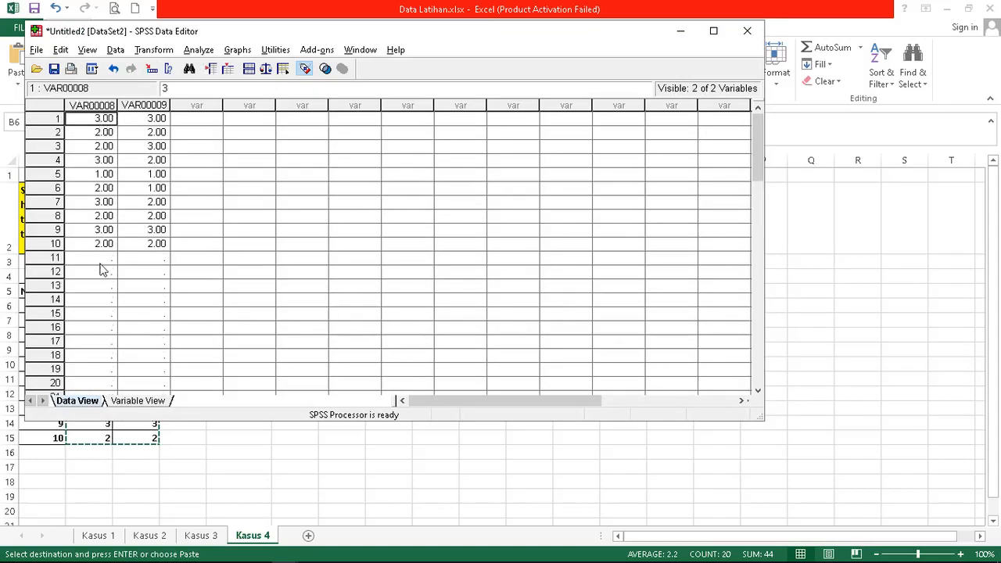
- Delete the empty cases from case 11 onward and return to the first case
left_click_drag(54, 258, 62, 559)
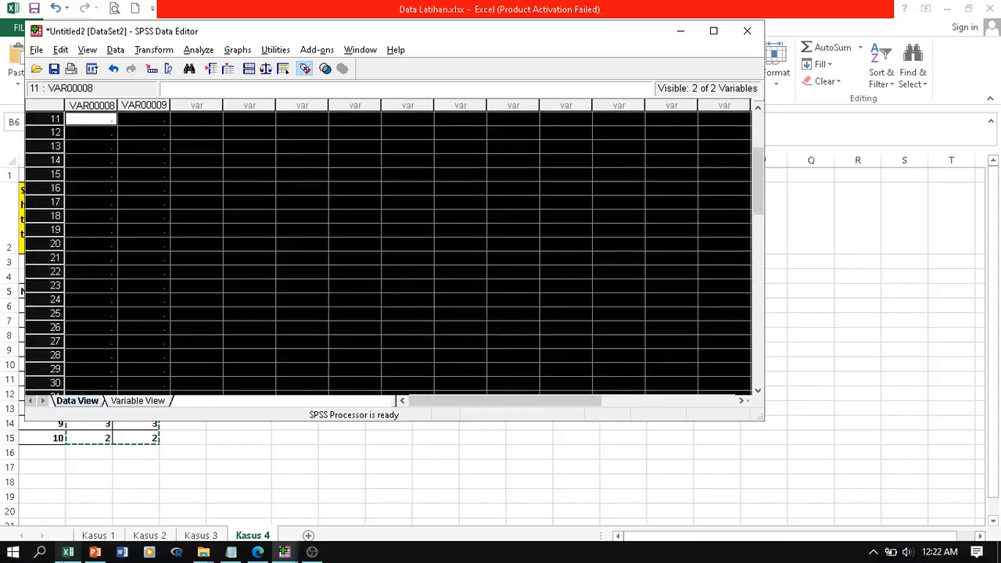
key("Delete")
key("ctrl+Home")
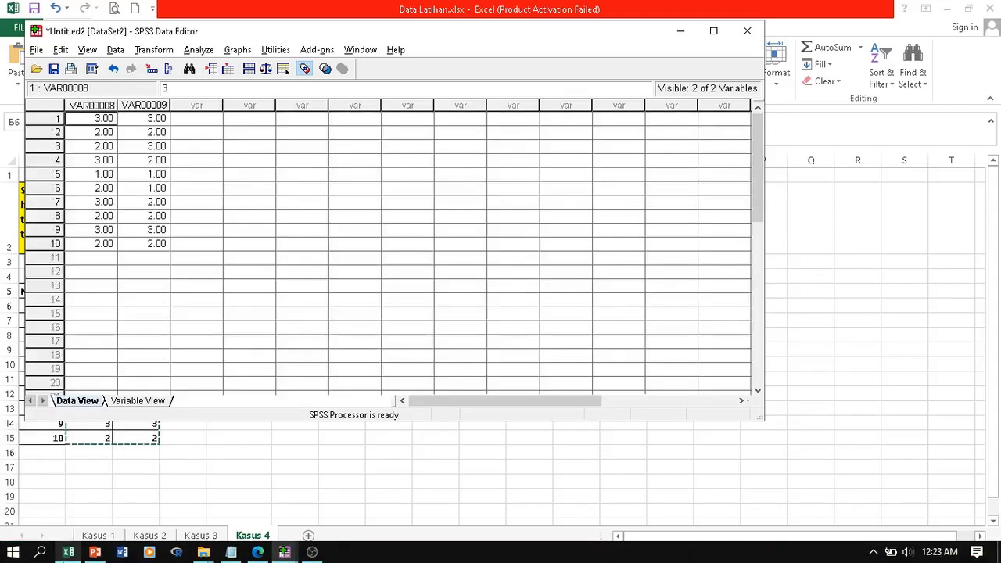
- Rename the two Kasus 4 variables as pengetahuan and perilaku
left_click(129, 402)
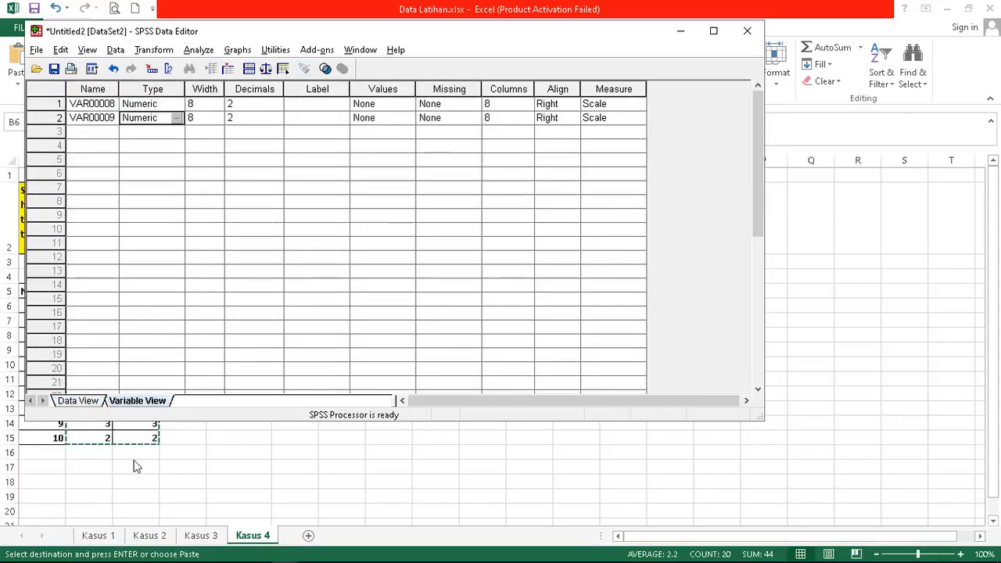
left_click(100, 104)
type("pengetahuan")
key("Return")
type("perilaku")
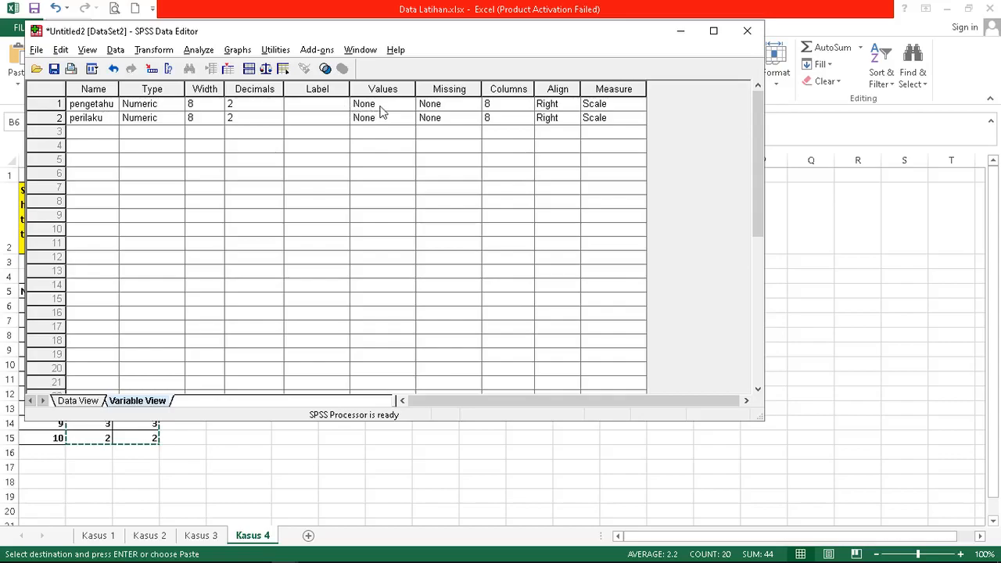
- Check the Kasus 4 category codes in Excel and define pengetahuan's value labels in SPSS as 1 = Rendah, 2 = Sedang and 3 = Tinggi
key("alt+Tab")
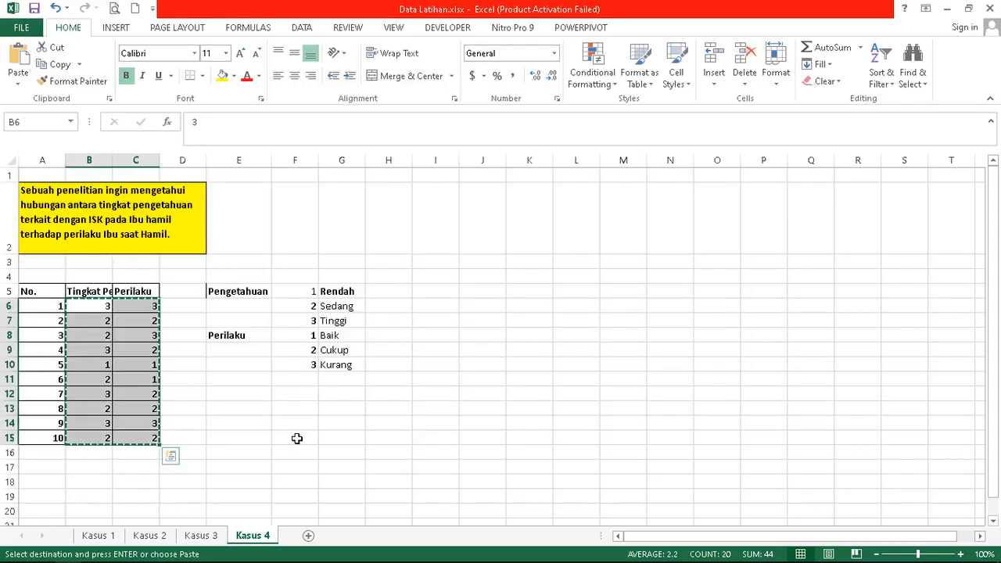
key("alt+Tab")
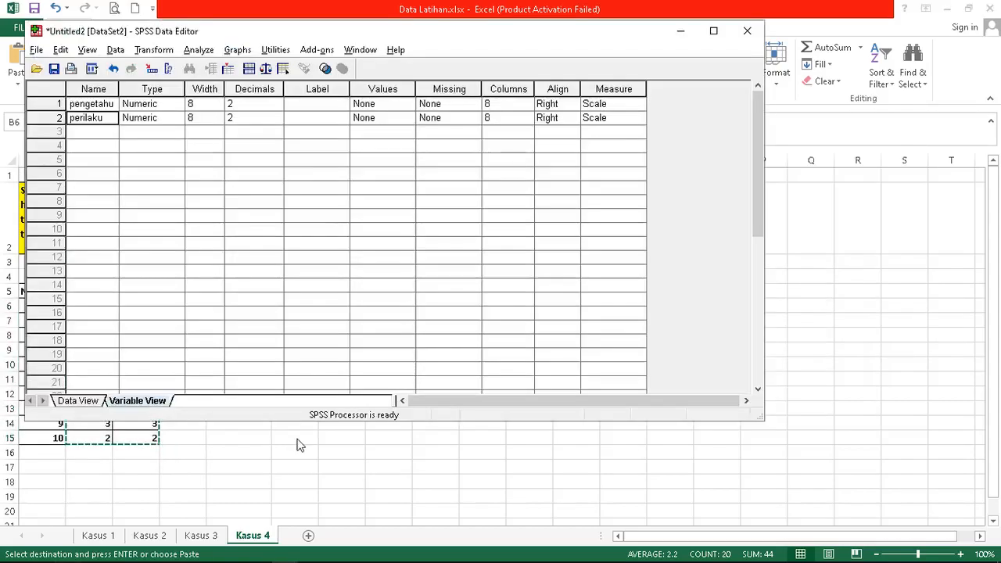
left_click(410, 107)
left_click(410, 106)
type("1")
key("Tab")
type("Rendah")
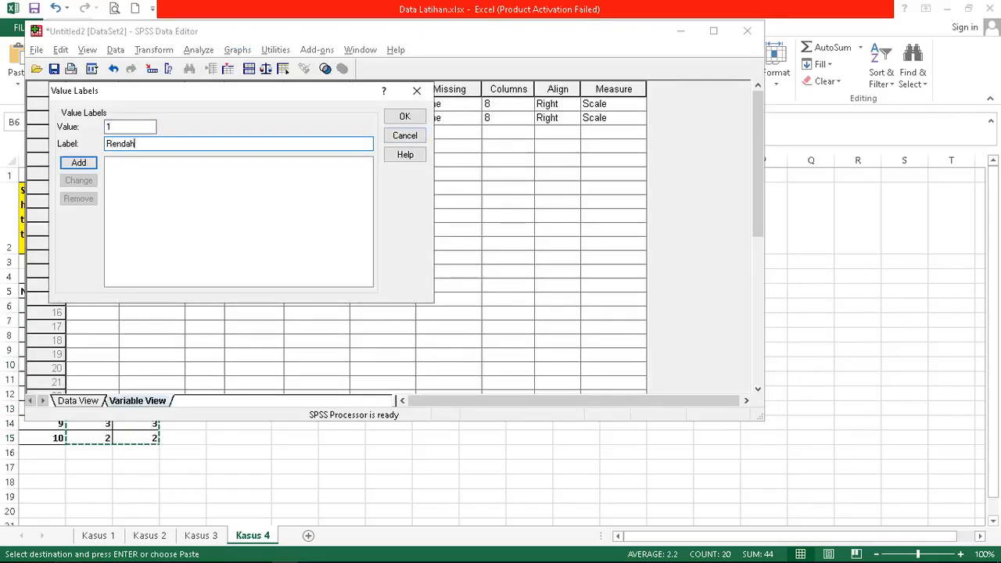
key("Return")
type("2")
key("Tab")
type("Sedan")
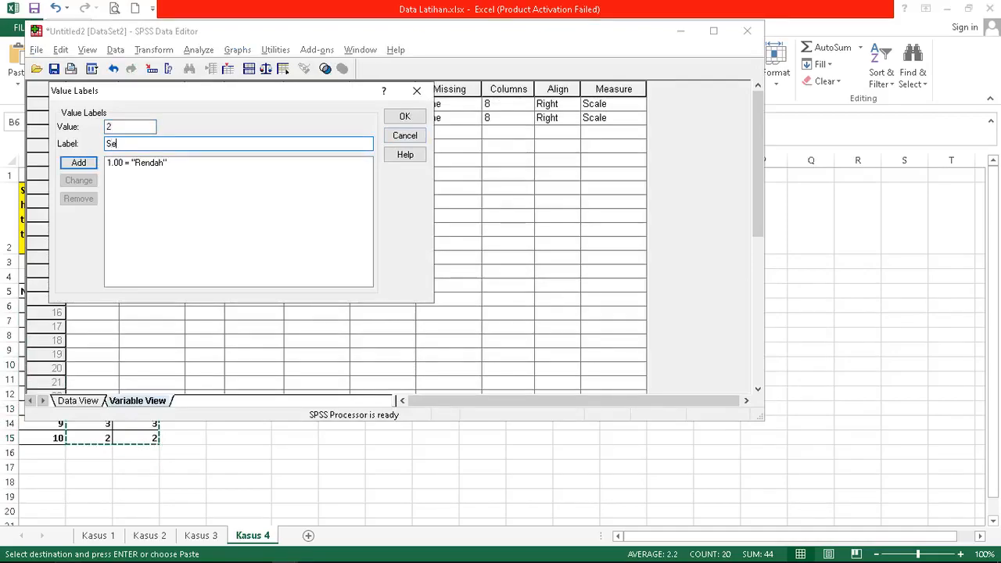
type("g")
key("Return")
type("3")
key("Tab")
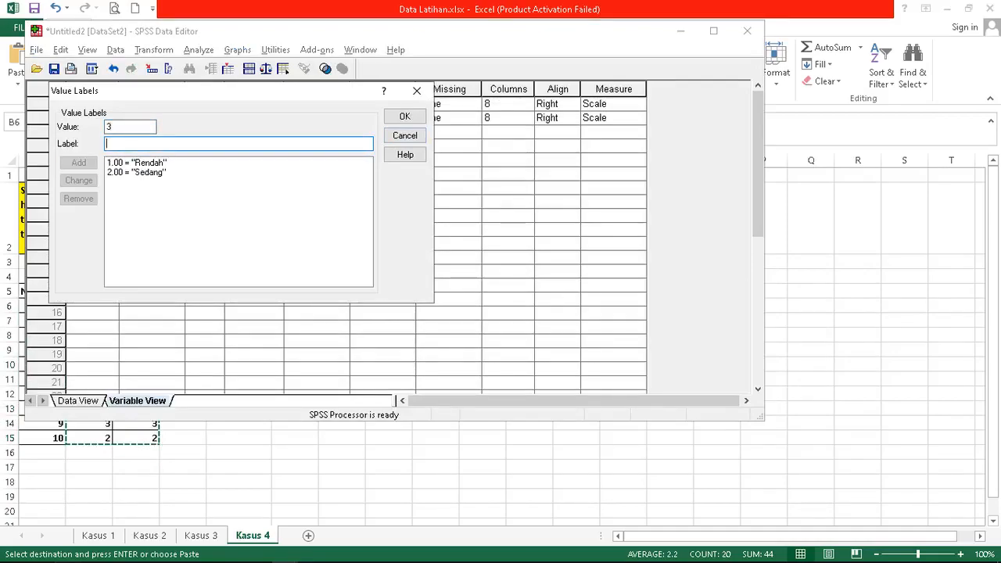
type("Tinggi")
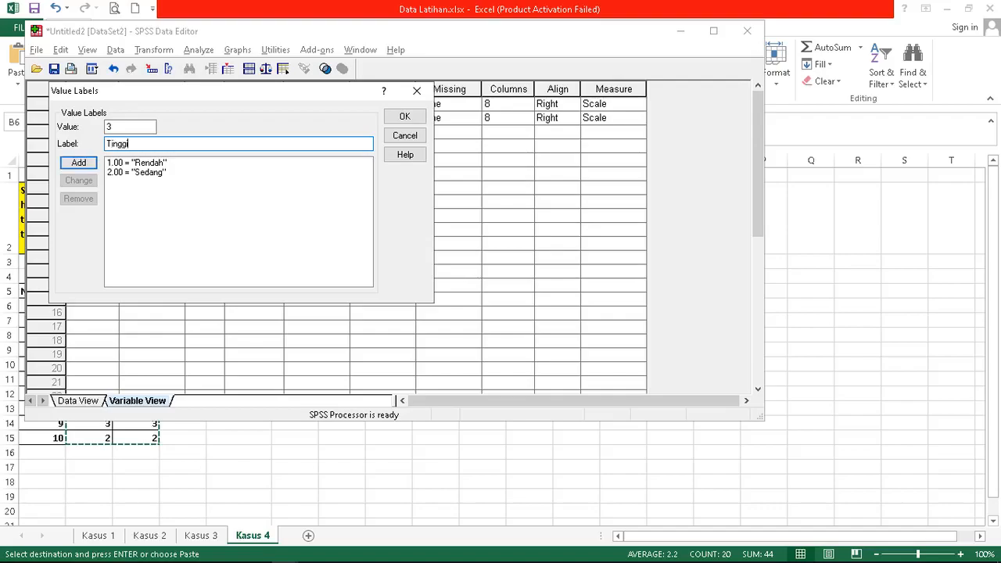
key("Return")
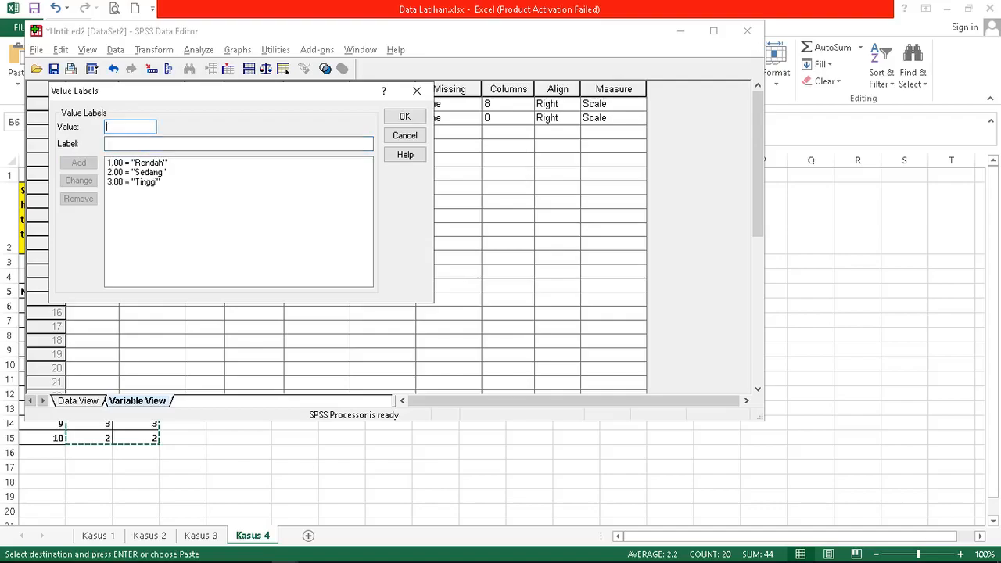
left_click(405, 117)
- Define perilaku's value labels as 1 = Kurang, 2 = Cukup and 3 = Baik
double_click(406, 117)
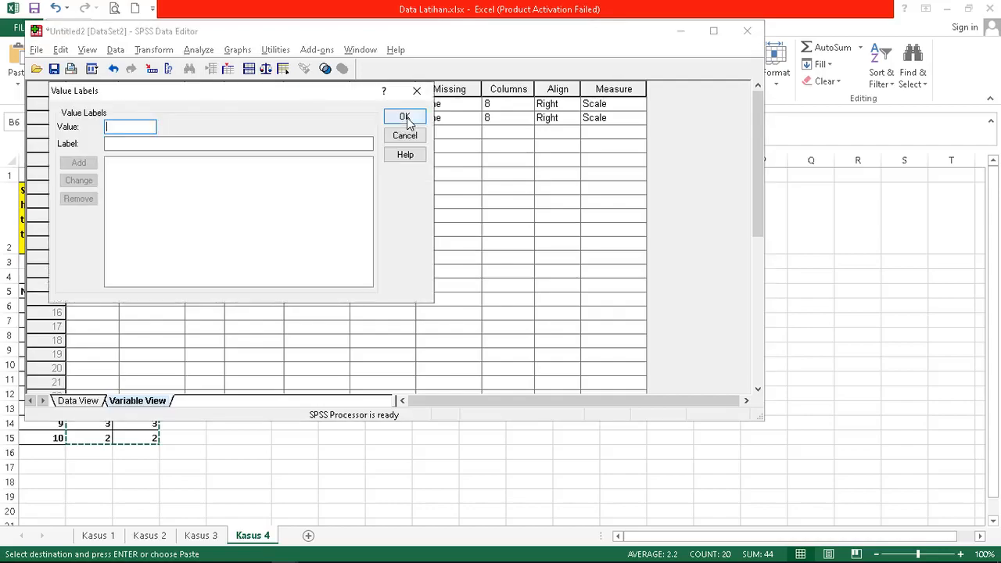
type("1")
key("Tab")
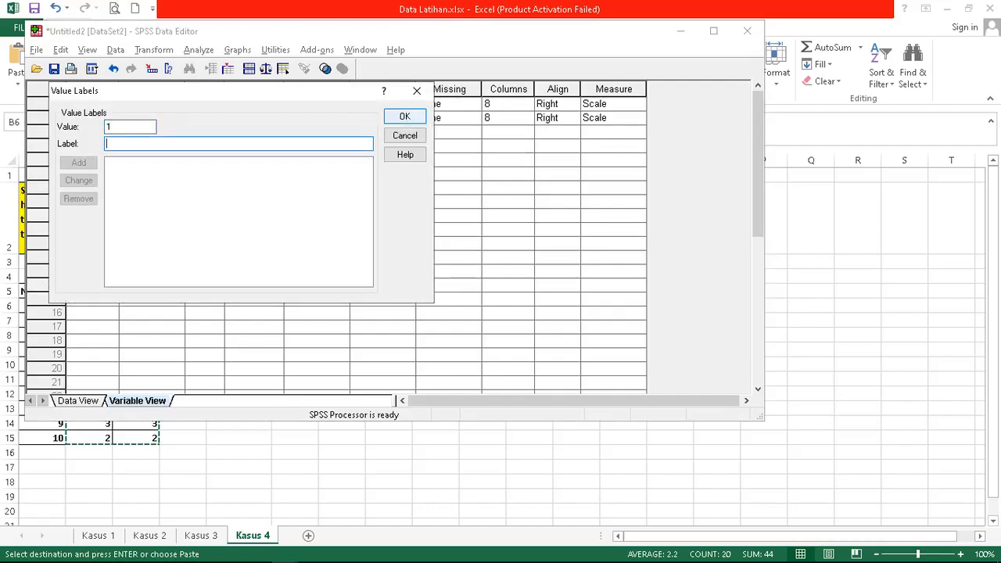
type("Kurang")
key("alt+a")
type("2")
key("Tab")
type("Cukup")
key("alt+a")
type("3")
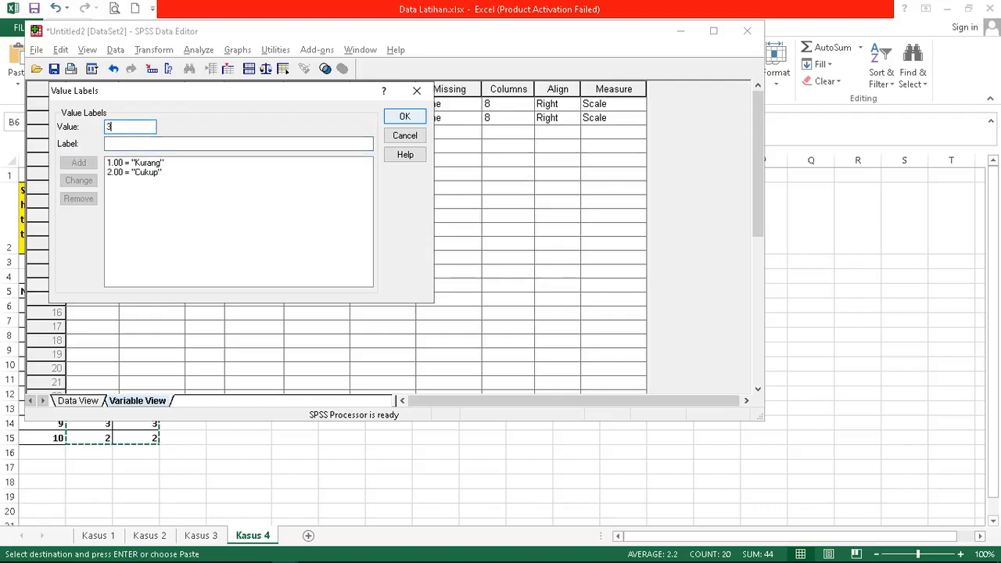
key("Tab")
type("Baik")
key("alt+a")
left_click(404, 116)
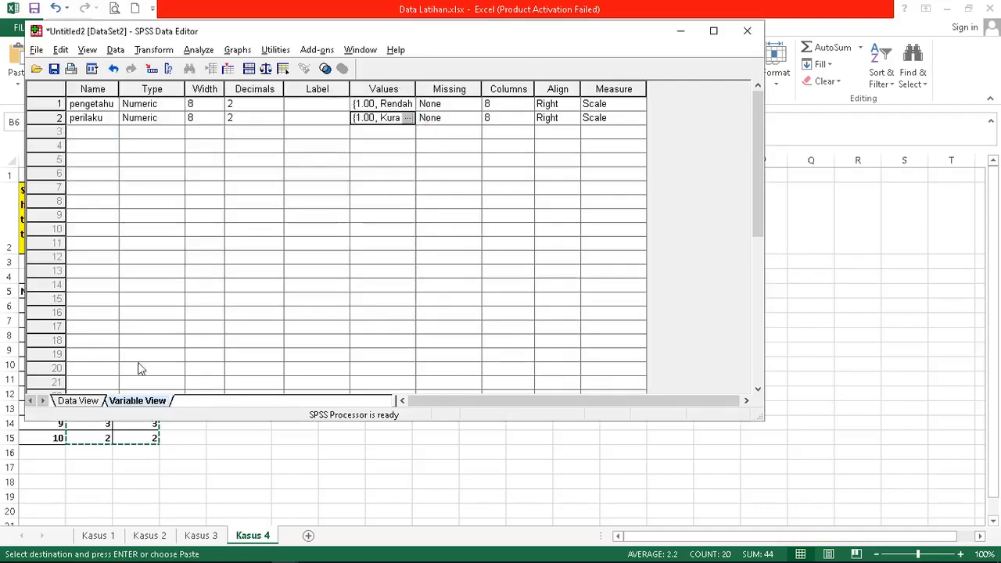
- Set up a Crosstabs analysis with pengetahuan as the row variable and perilaku as the column variable
left_click(77, 401)
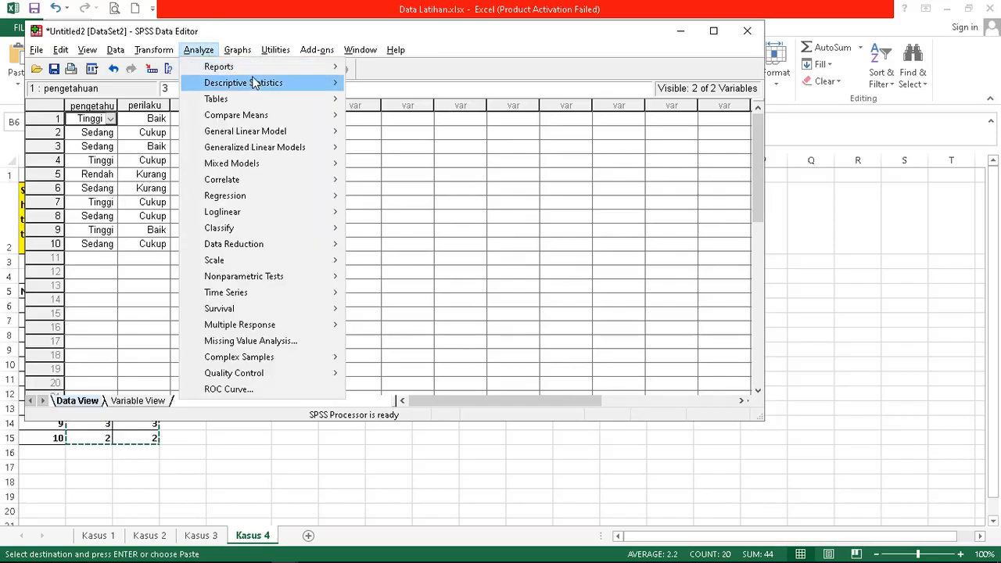
mouse_move(259, 83)
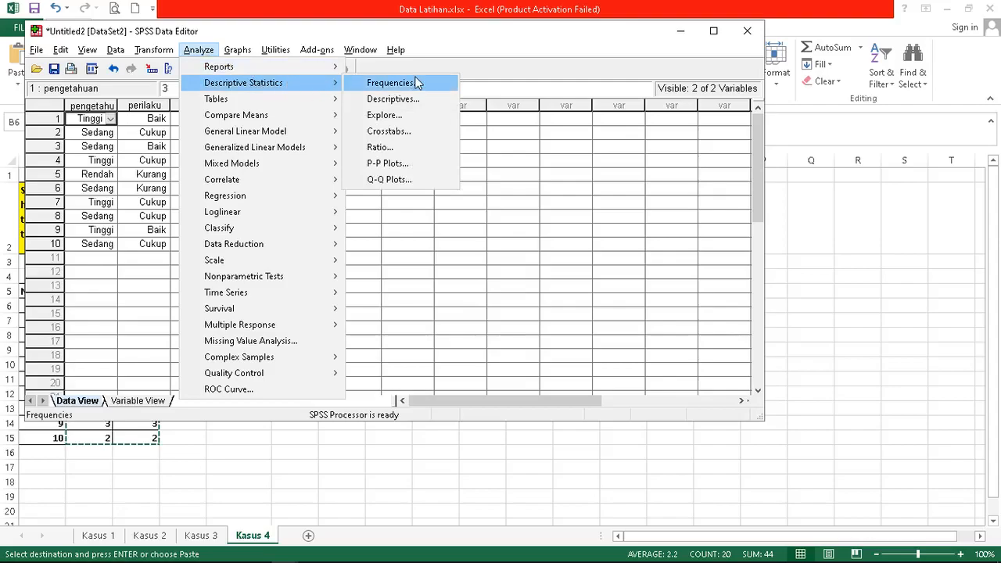
left_click(422, 133)
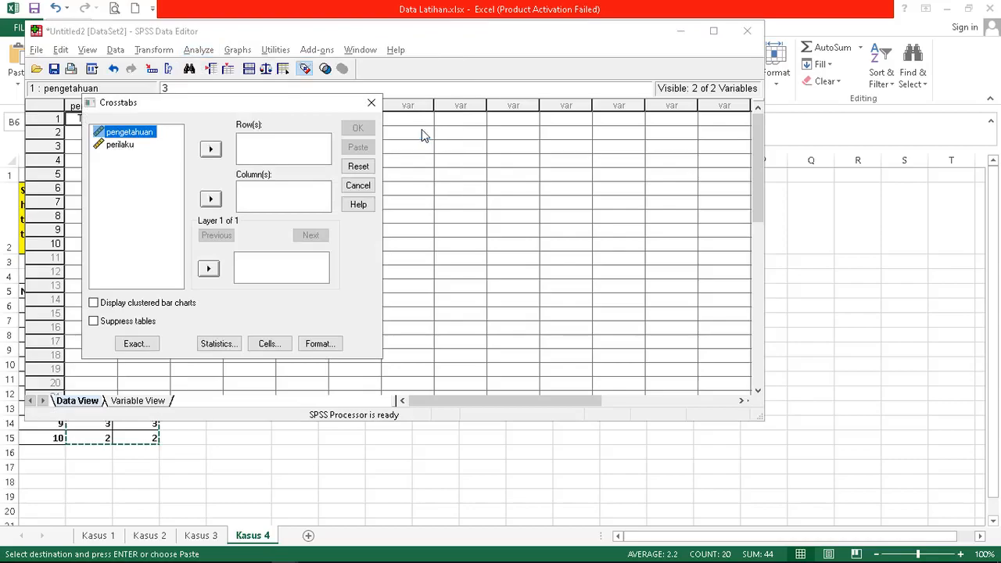
left_click(210, 150)
left_click(211, 199)
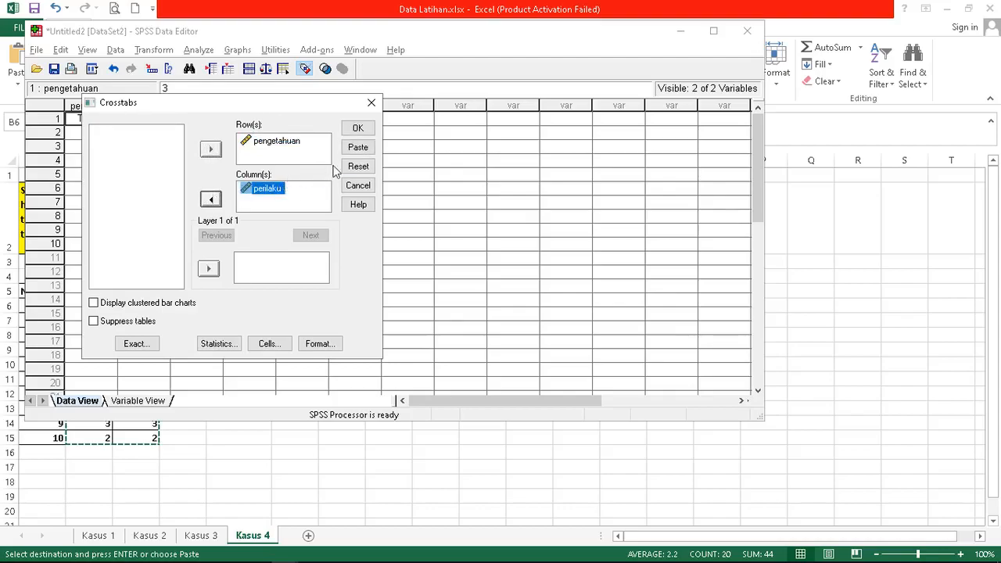
- Include the Correlations and Somers' d statistics, run the crosstab and view its Directional Measures and Symmetric Measures tables
left_click(237, 345)
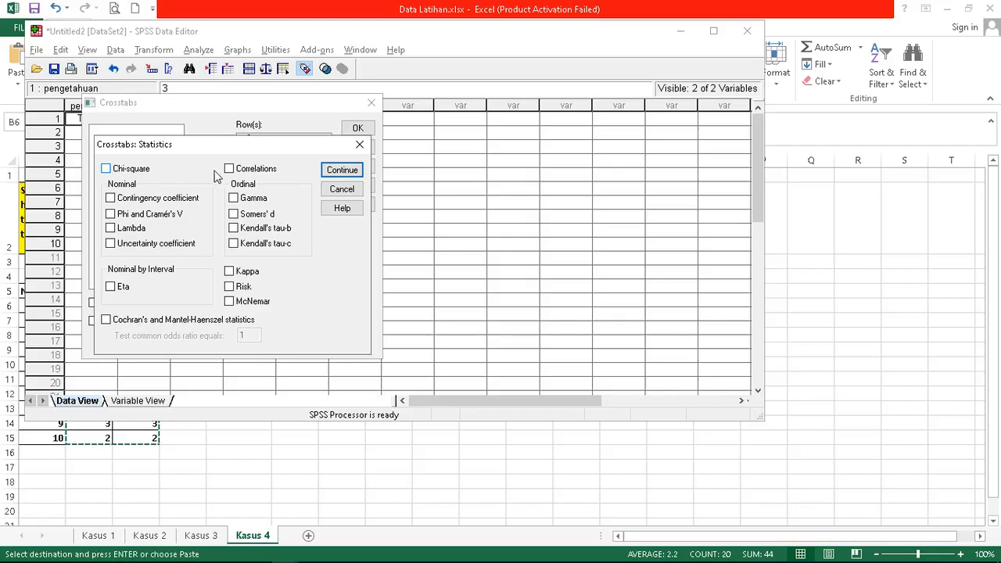
left_click(228, 169)
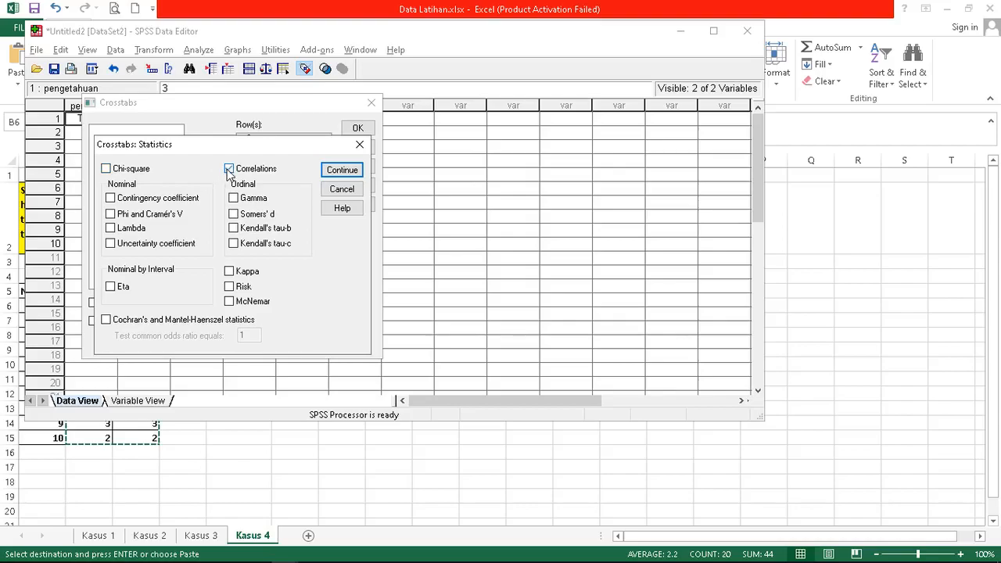
left_click(233, 214)
left_click(341, 170)
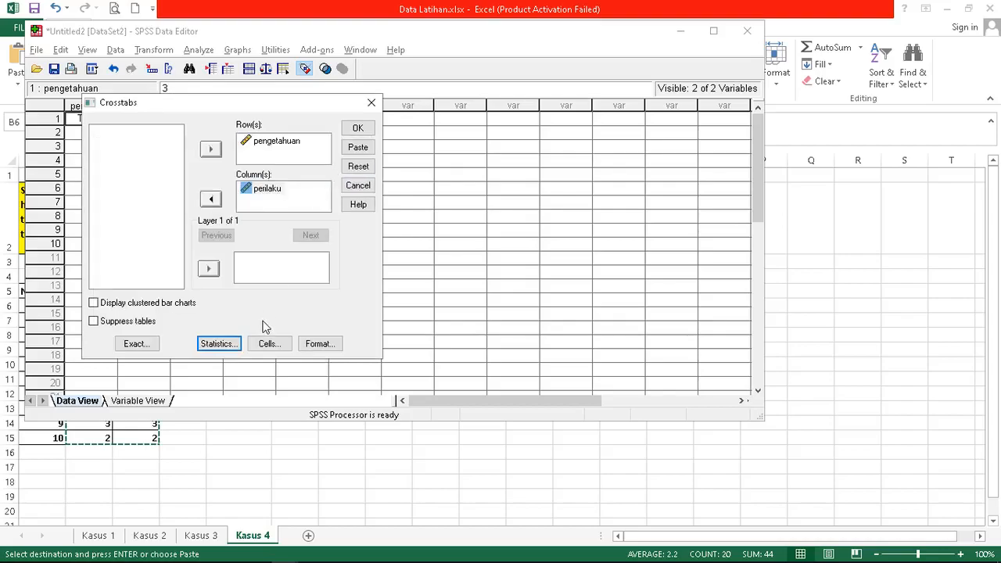
left_click(359, 129)
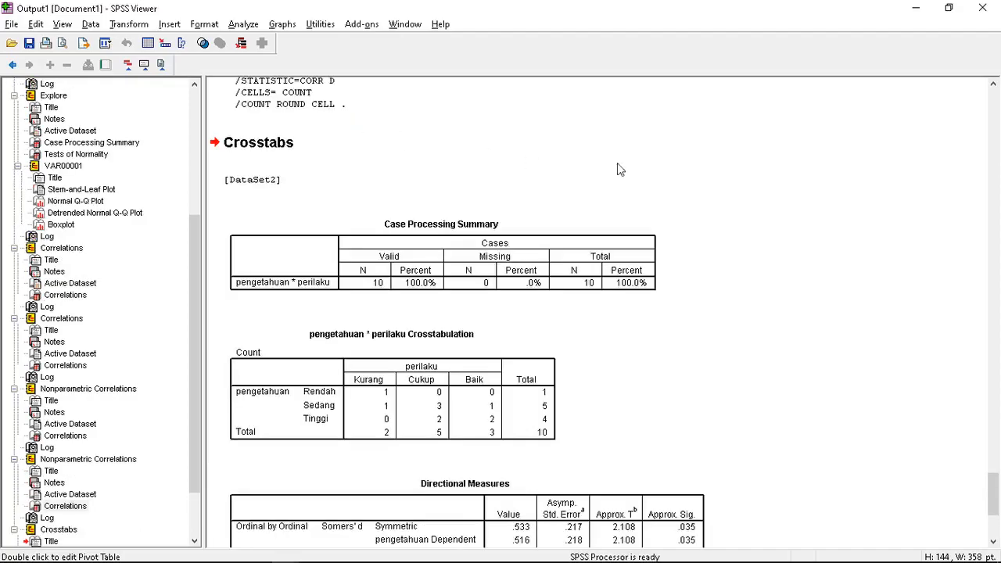
left_click_drag(996, 512, 994, 527)
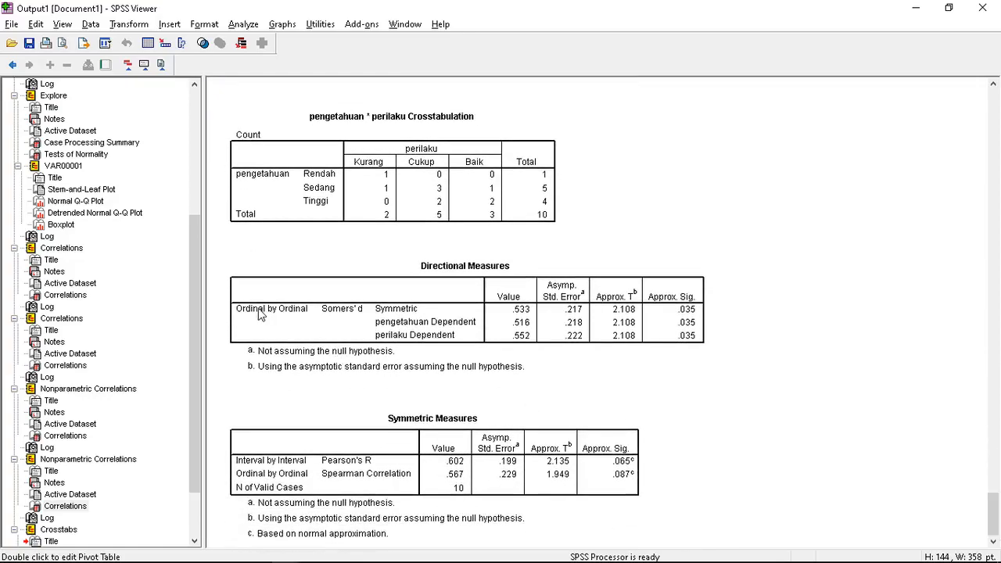